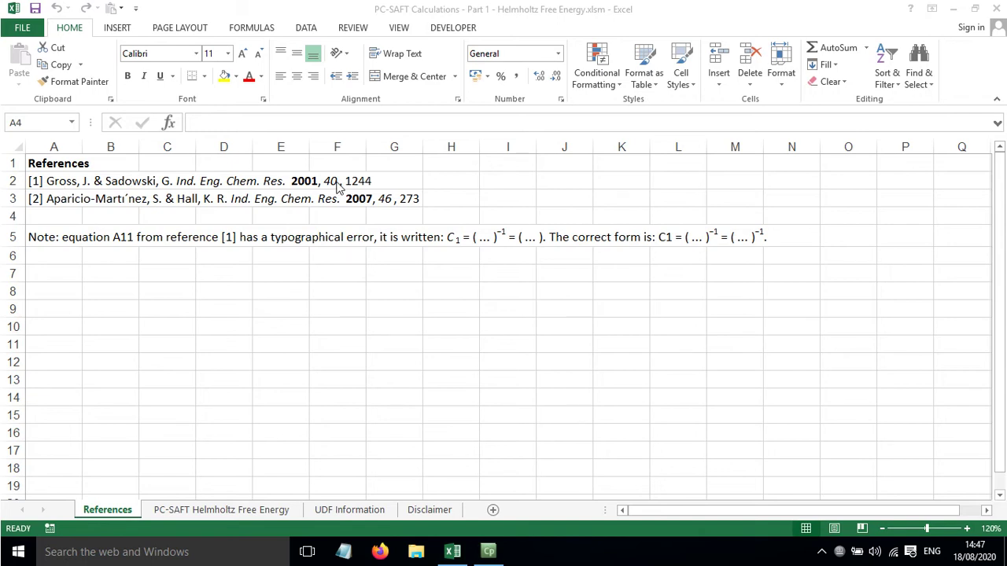
- Open the PC-SAFT Helmholtz Free Energy sheet and review the physical constants, temperature and packing fraction in B3:B7
left_click(182, 512)
left_click(184, 512)
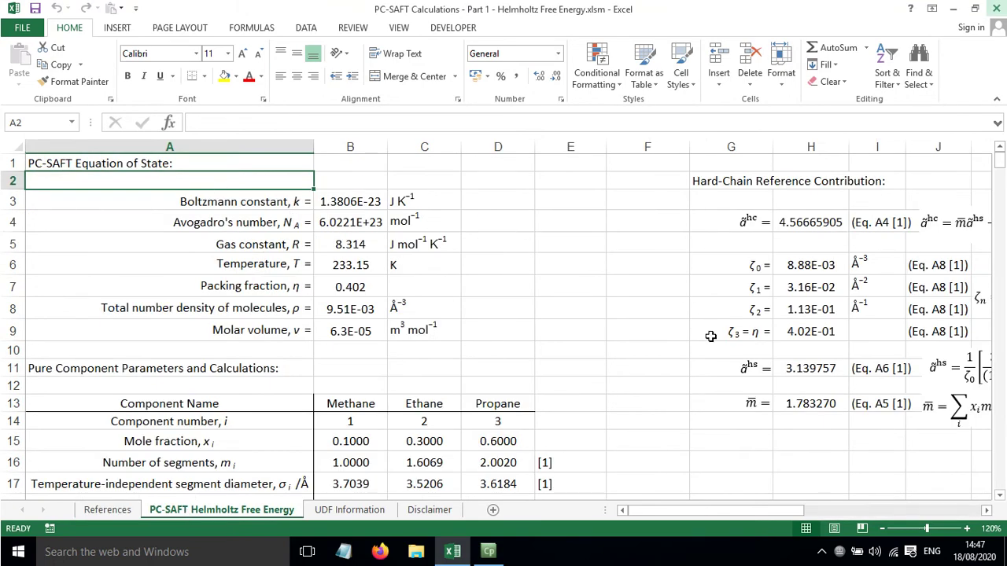
left_click(341, 202)
left_click(348, 223)
left_click(349, 242)
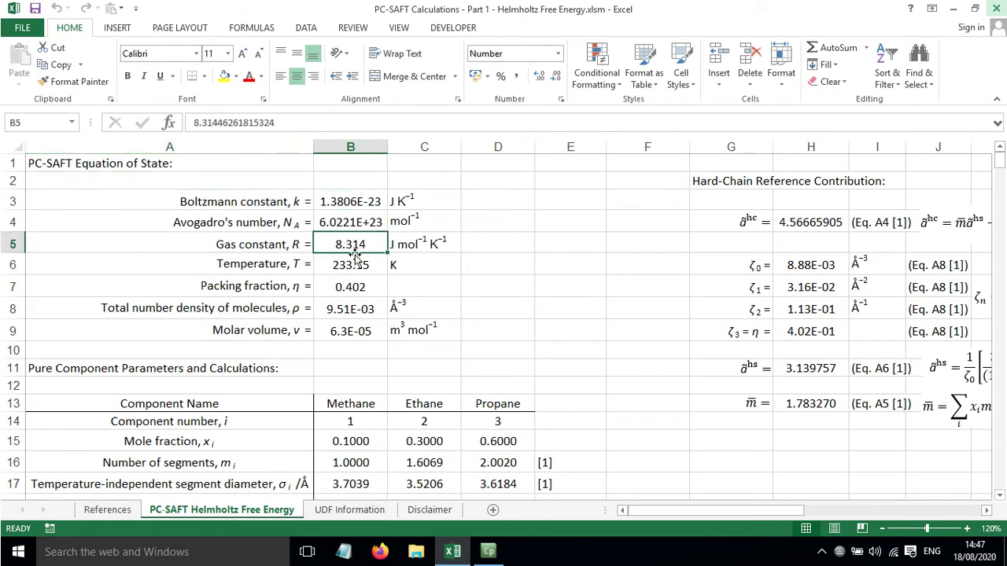
left_click(355, 265)
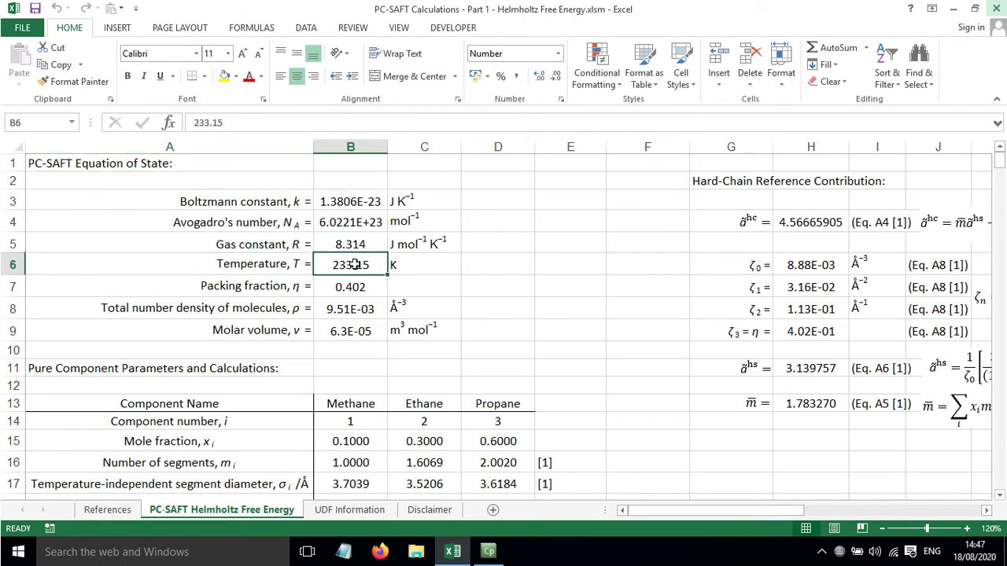
left_click(456, 267)
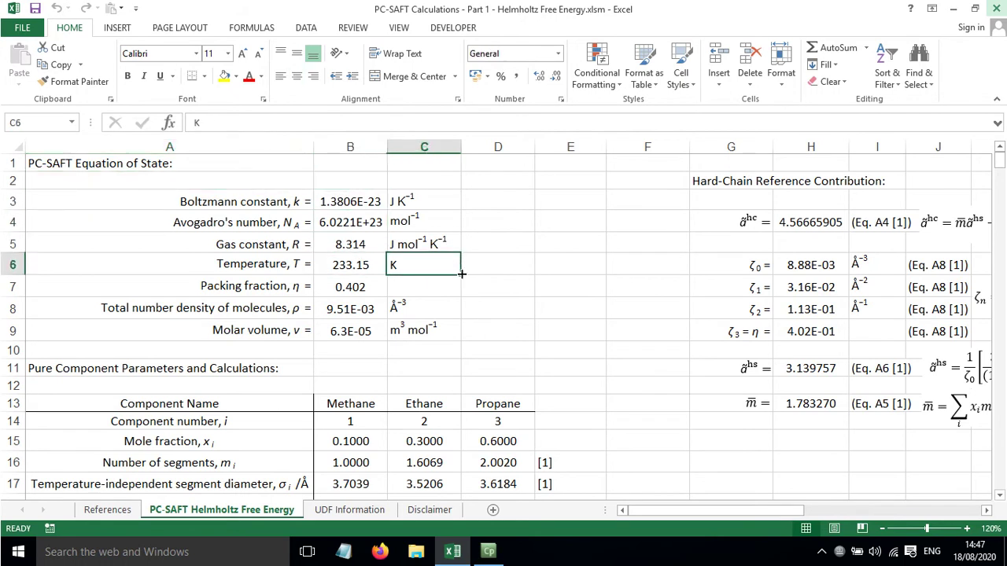
left_click(346, 287)
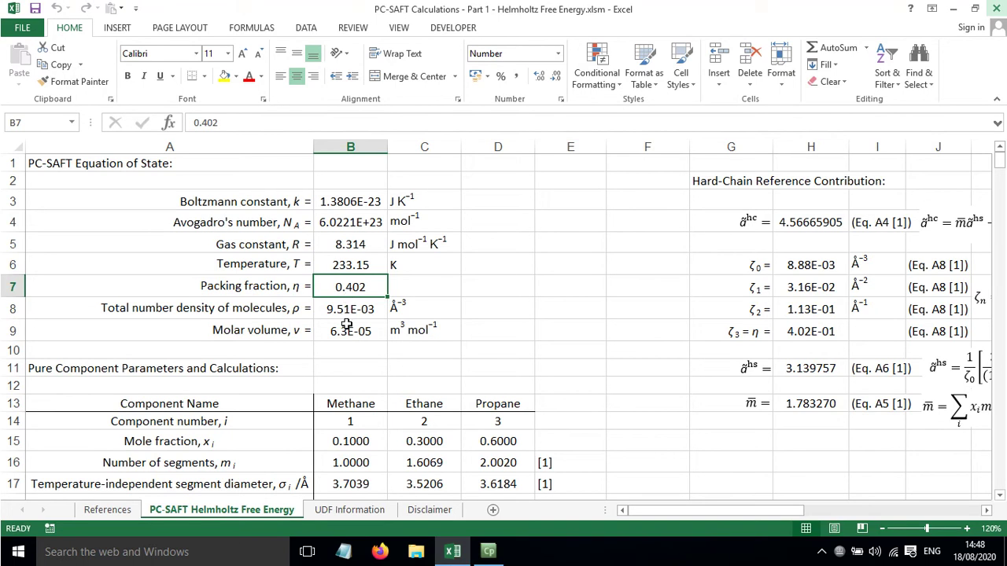
left_click(477, 333)
- Review the mole fractions and numbers of segments for methane, ethane and propane, including the segment row's literature reference
scroll(483, 323, "down", 1)
scroll(483, 322, "down", 1)
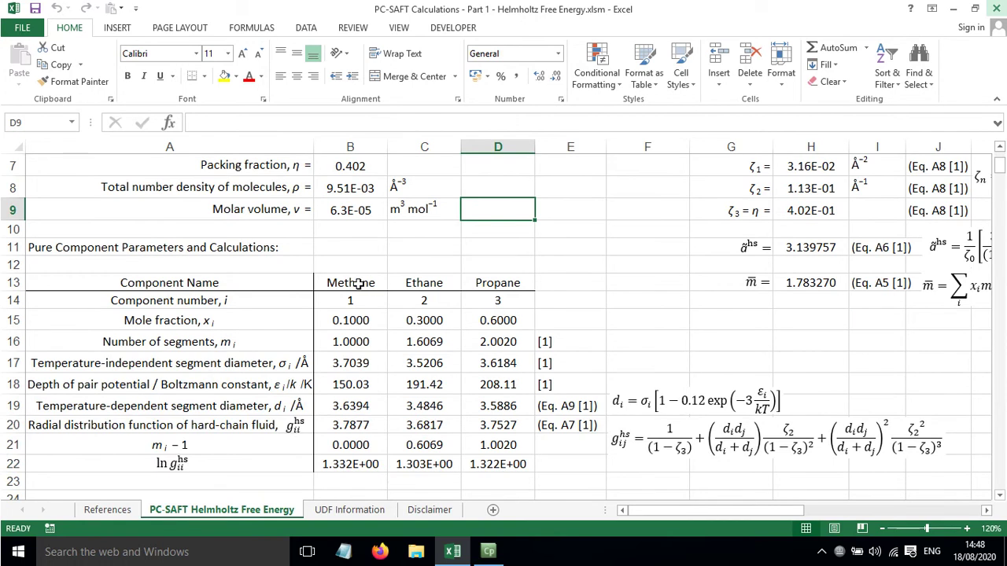
scroll(377, 284, "down", 1)
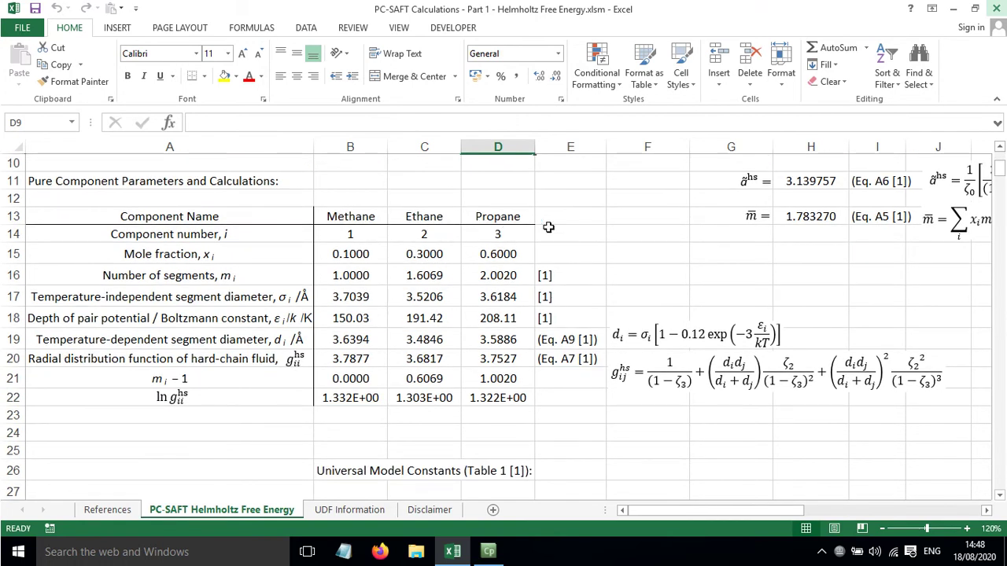
left_click_drag(346, 260, 497, 274)
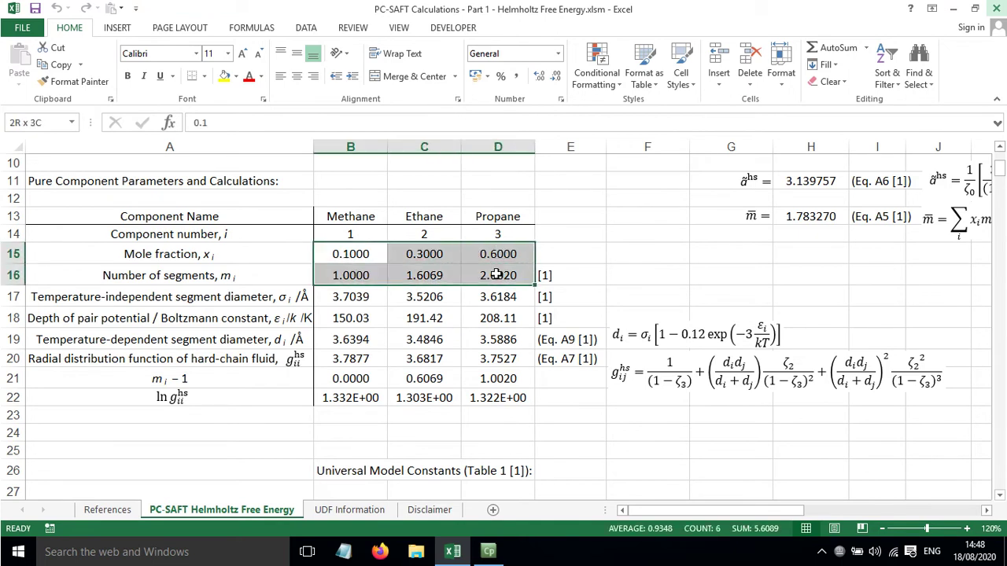
left_click(373, 274)
left_click(455, 275)
left_click(497, 277)
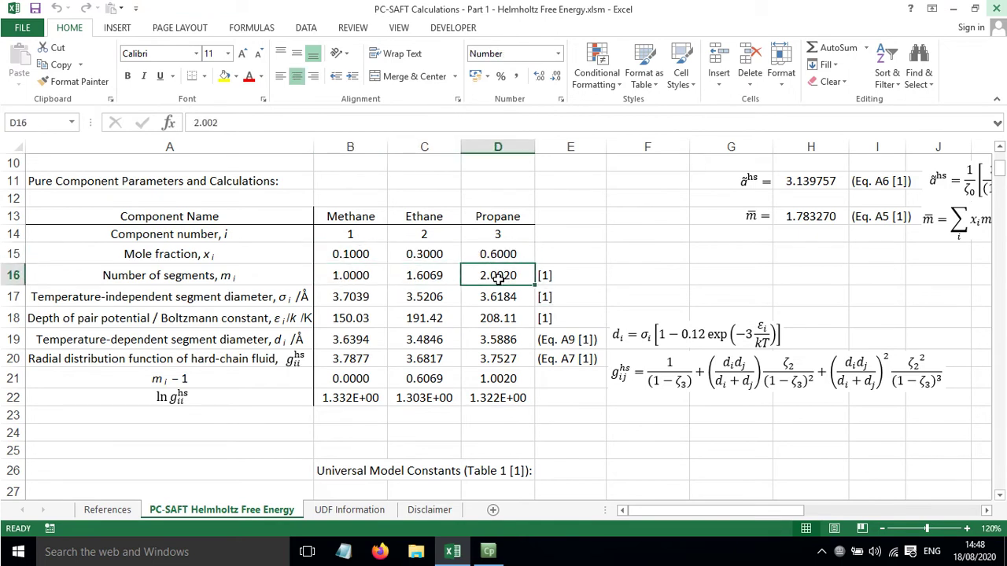
left_click(562, 277)
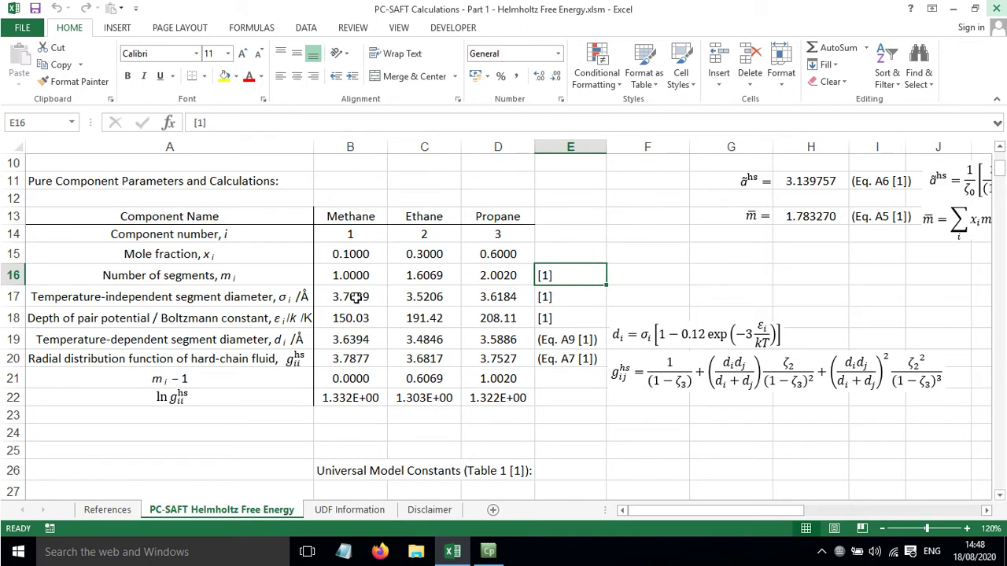
- Examine the segment diameter reference and the pair potential depths, then highlight the pure component parameters in B16:D18
left_click(543, 299)
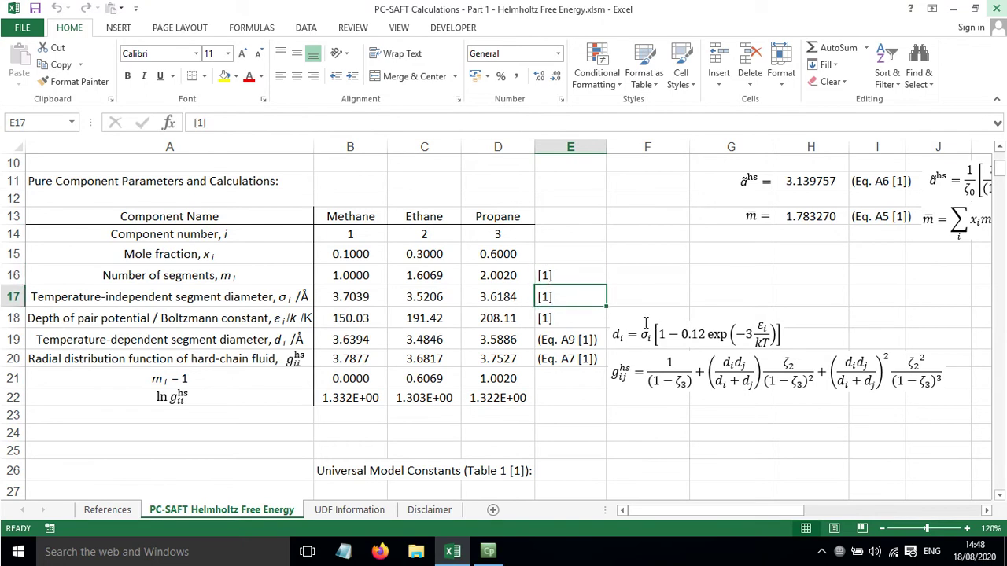
left_click(362, 320)
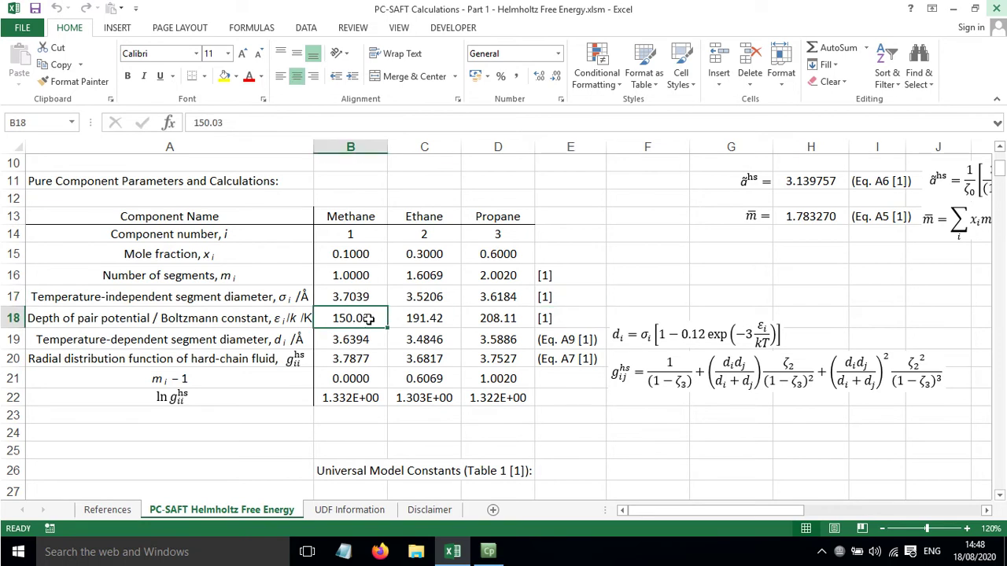
left_click(415, 319)
left_click(487, 319)
left_click(579, 311)
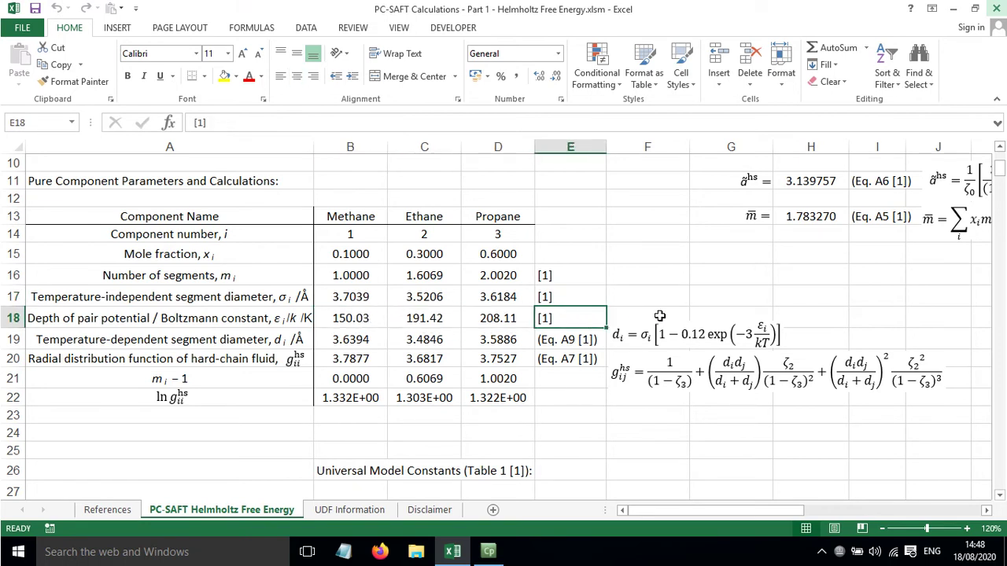
left_click_drag(356, 273, 496, 319)
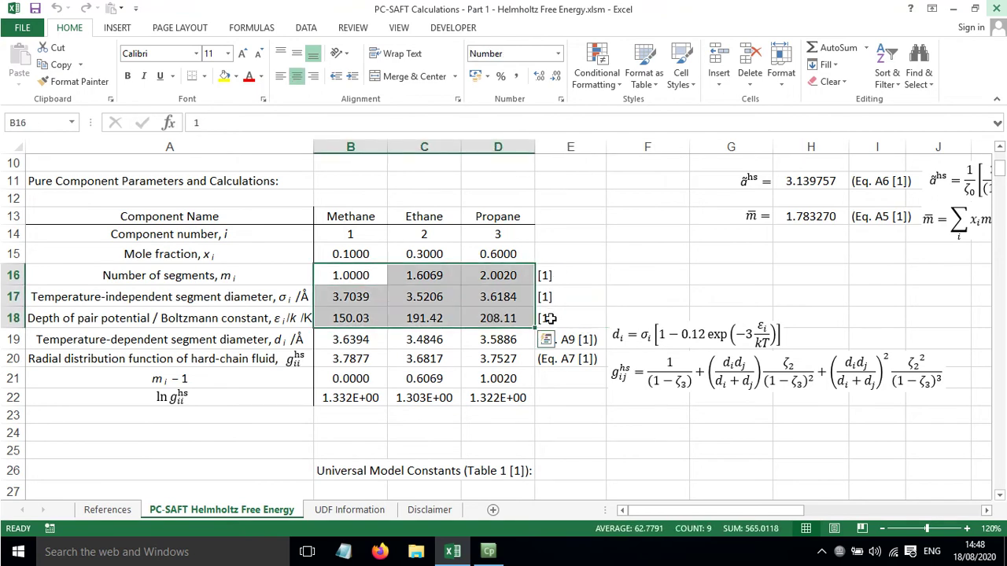
- Check the three component names in row 13 and their mole fractions in row 15
left_click(365, 222)
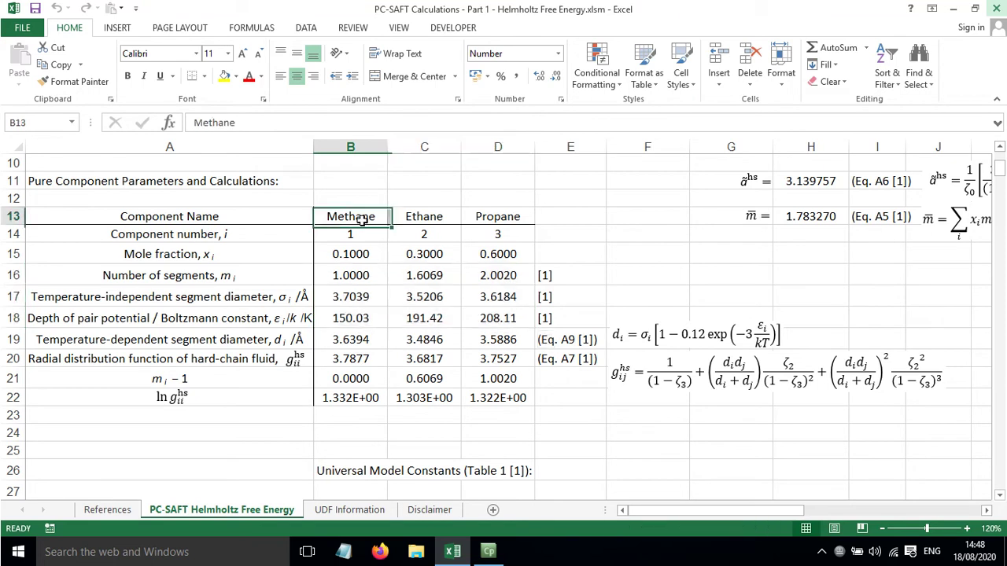
left_click(403, 221)
left_click(467, 218)
left_click_drag(336, 255, 523, 254)
left_click(571, 248)
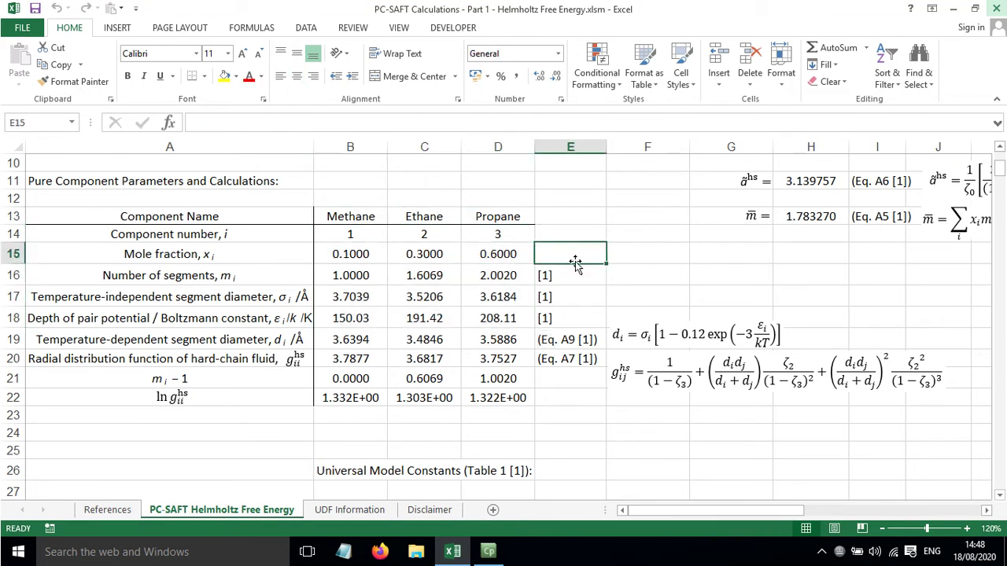
left_click(354, 260)
left_click(422, 255)
left_click(496, 253)
left_click(565, 249)
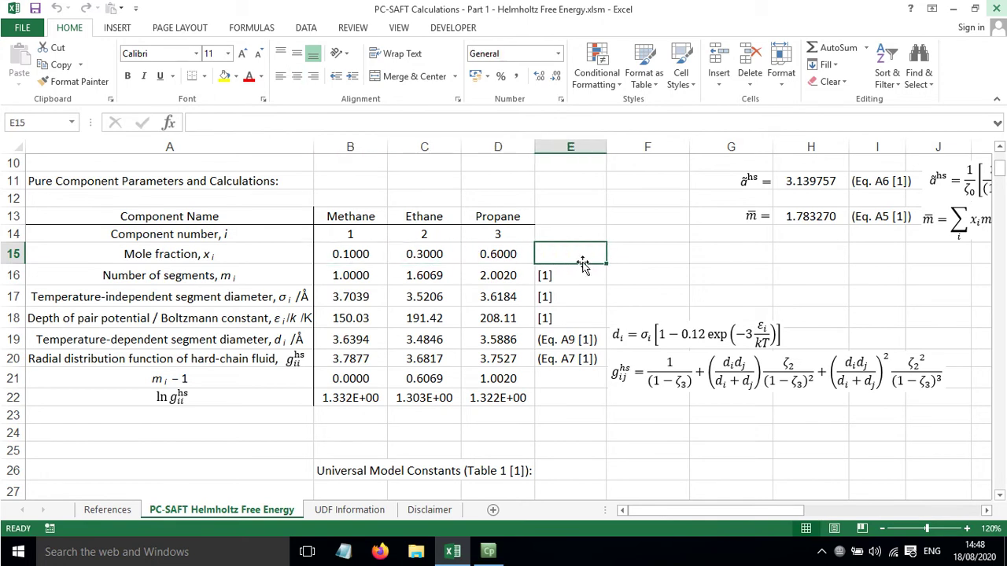
- Inspect methane's temperature-dependent segment diameter formula in B19 and trace its referenced cells without changing it
double_click(363, 340)
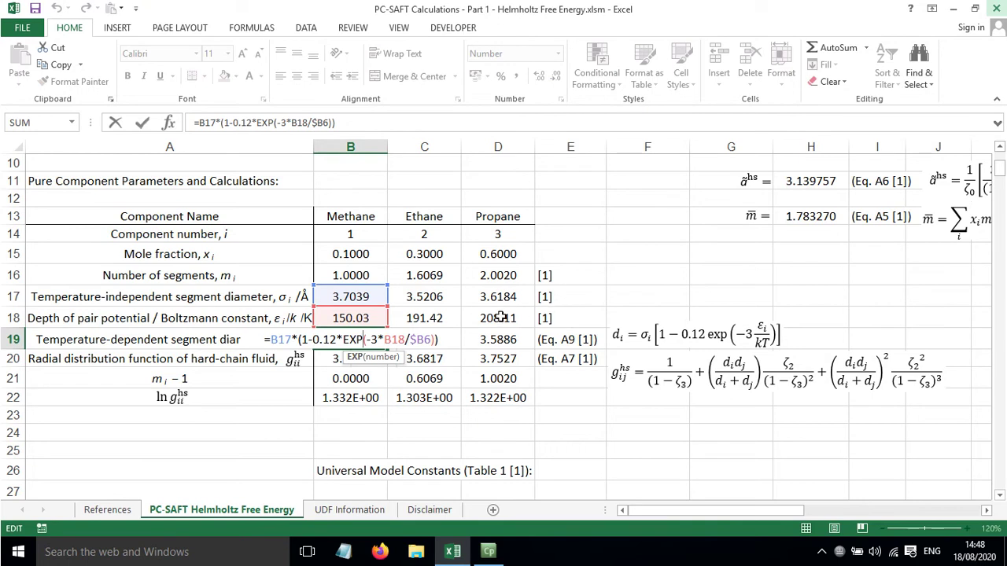
key("Escape")
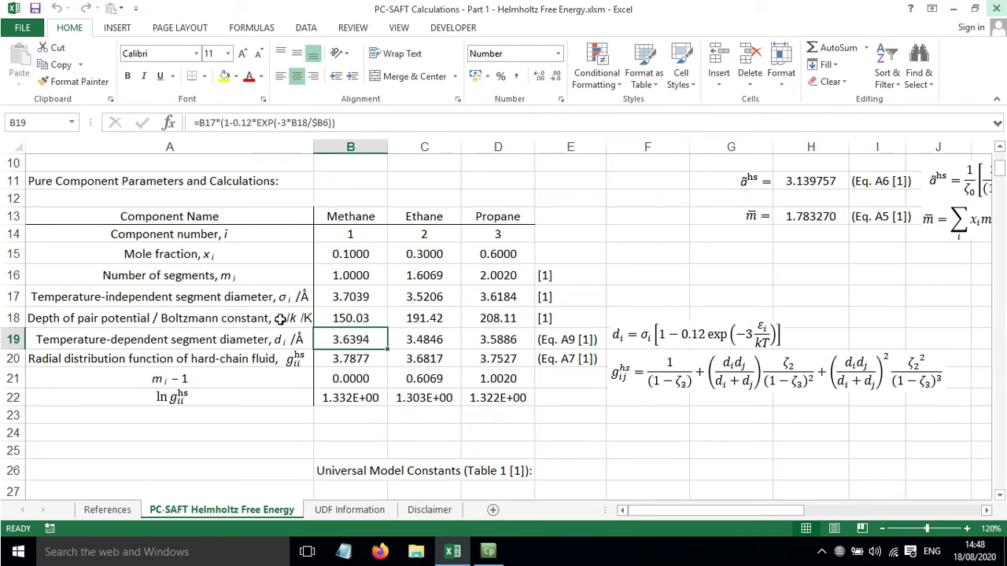
double_click(337, 339)
scroll(337, 315, "up", 3)
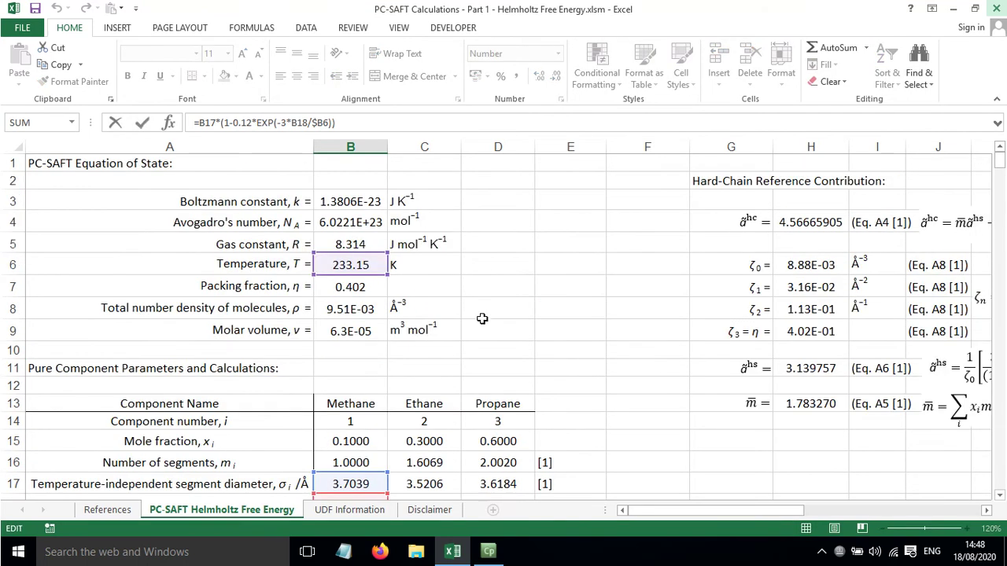
key("Escape")
scroll(511, 315, "down", 3)
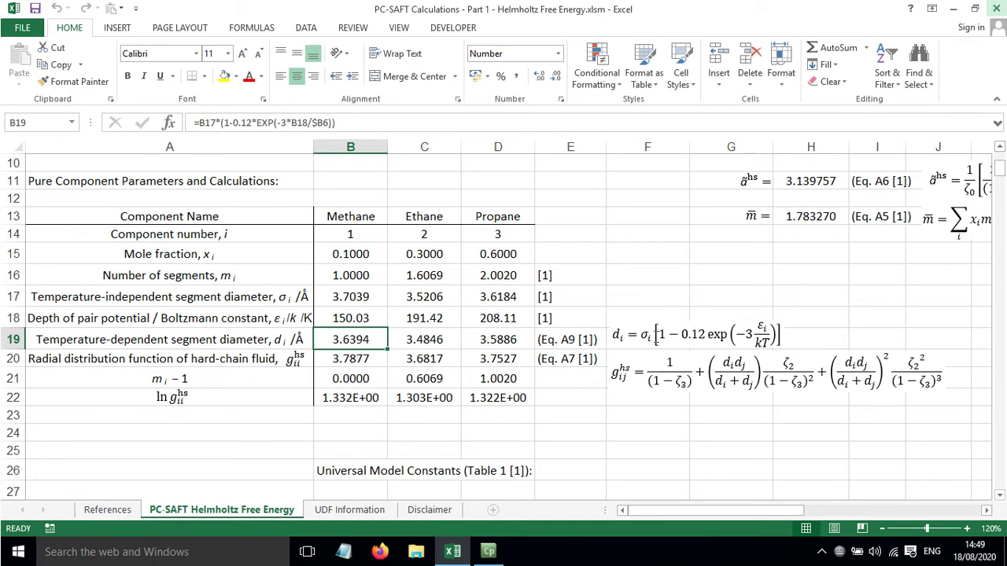
- Inspect the radial distribution function formulas for all three components in B20:D20, leaving them unedited
left_click(337, 358)
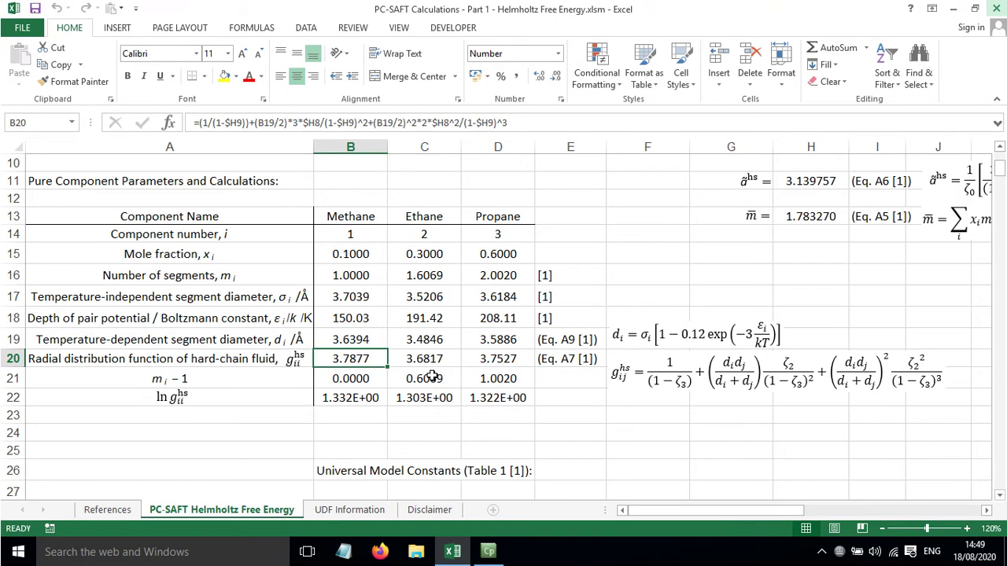
double_click(342, 356)
left_click(425, 359)
double_click(425, 360)
left_click(493, 362)
double_click(501, 358)
key("Escape")
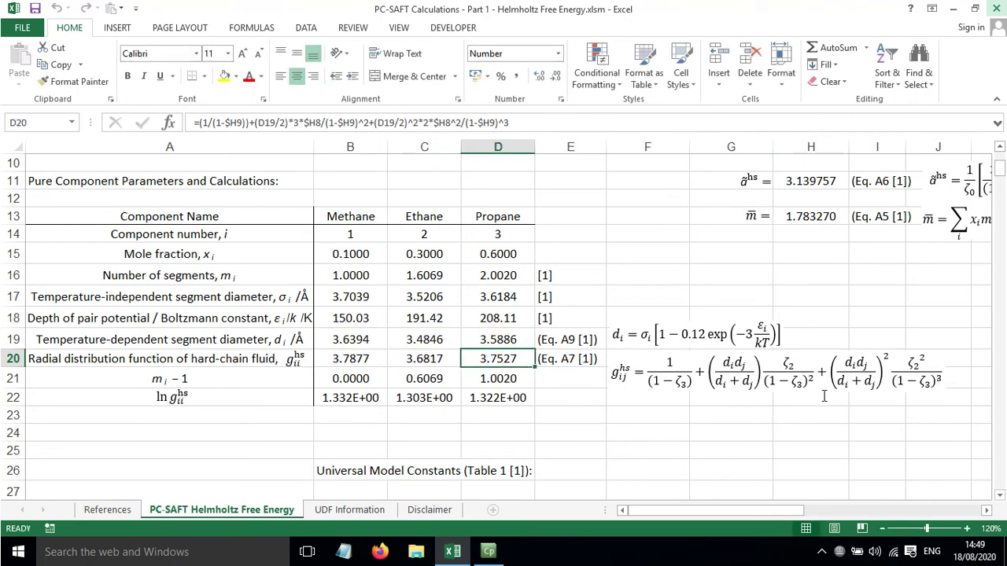
- Check the formulas for the number of segments minus one across row 21 and methane's ln g formula in B22
left_click(340, 377)
left_click(418, 378)
left_click(480, 378)
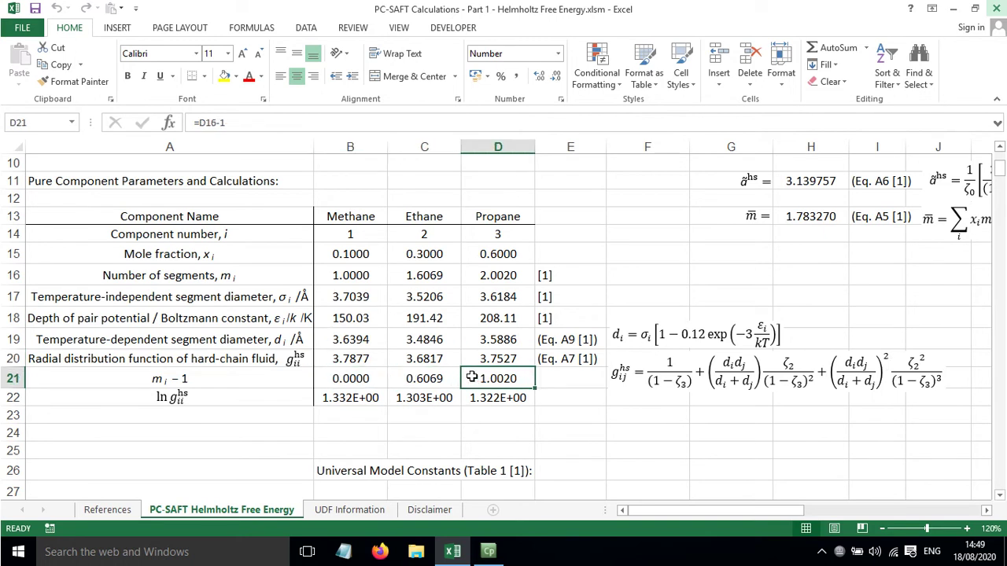
left_click(358, 379)
left_click(358, 398)
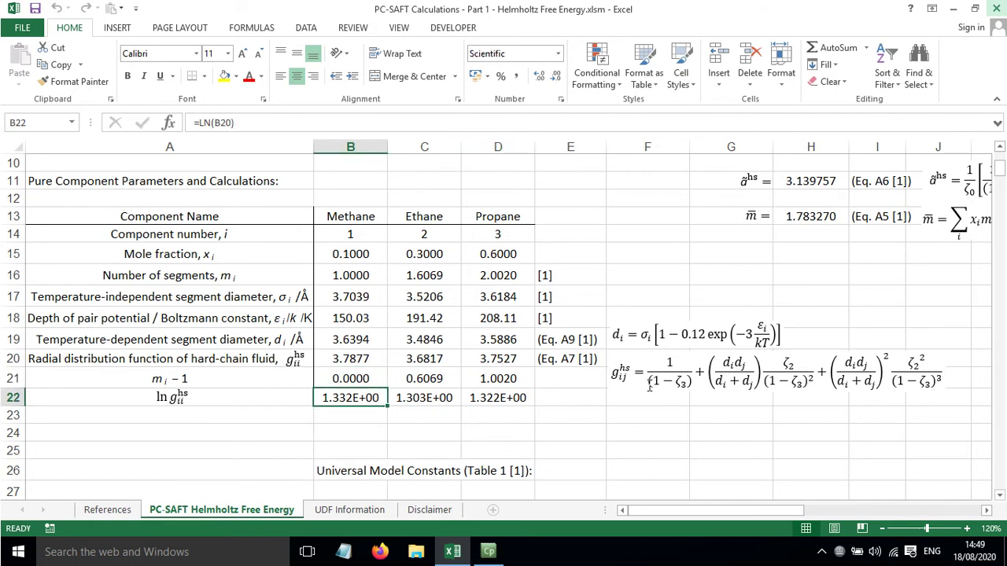
- Examine the hard-chain reference section's formulas for ζ0 in H6, ζ3 in H9 and the hard-sphere term in H11
scroll(738, 380, "up", 3)
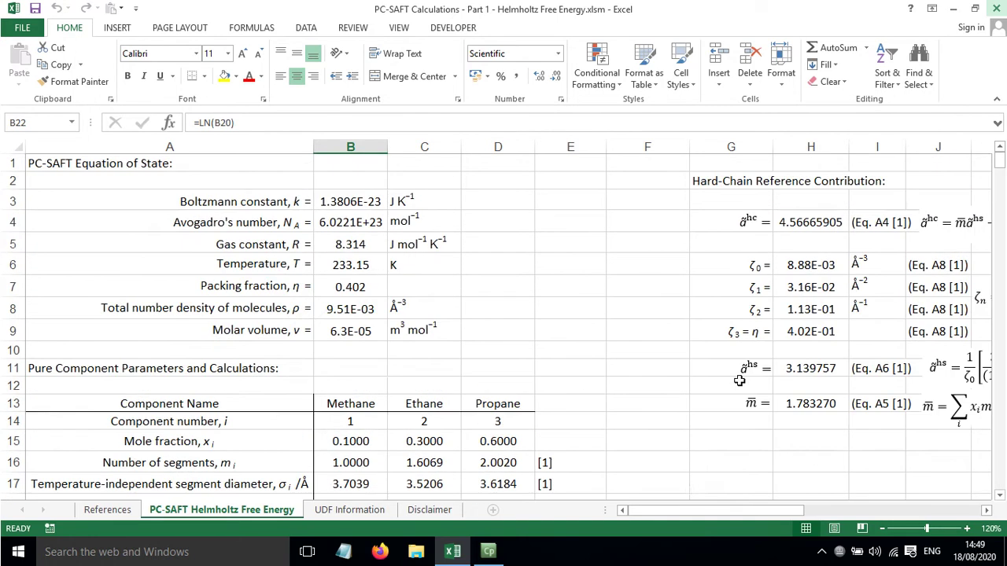
left_click_drag(689, 507, 730, 508)
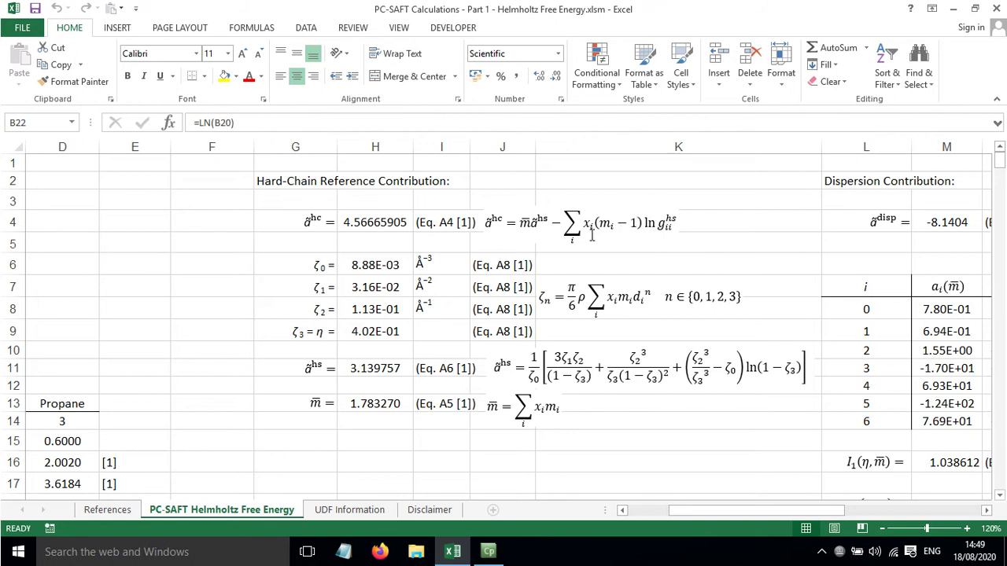
left_click(360, 265)
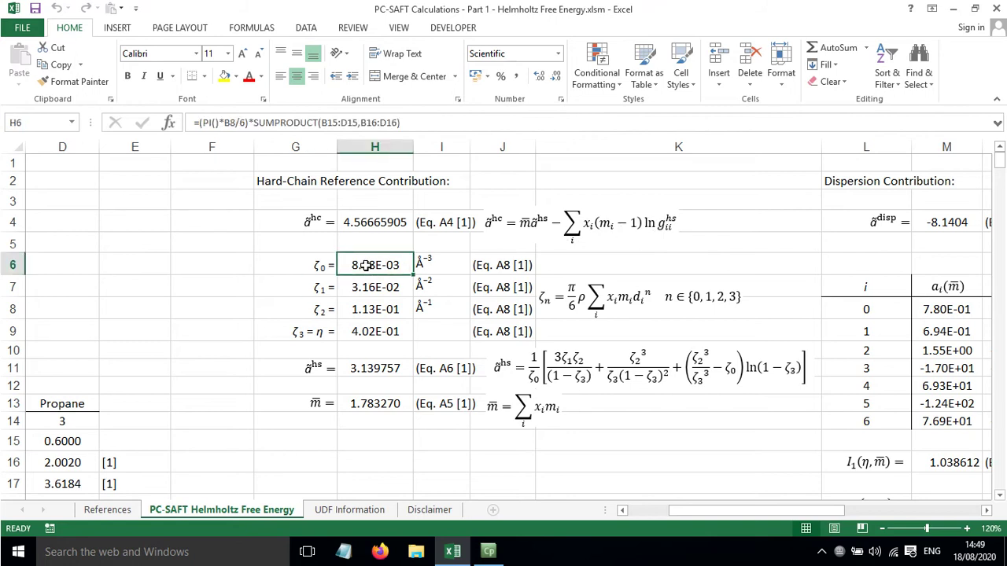
left_click(360, 331)
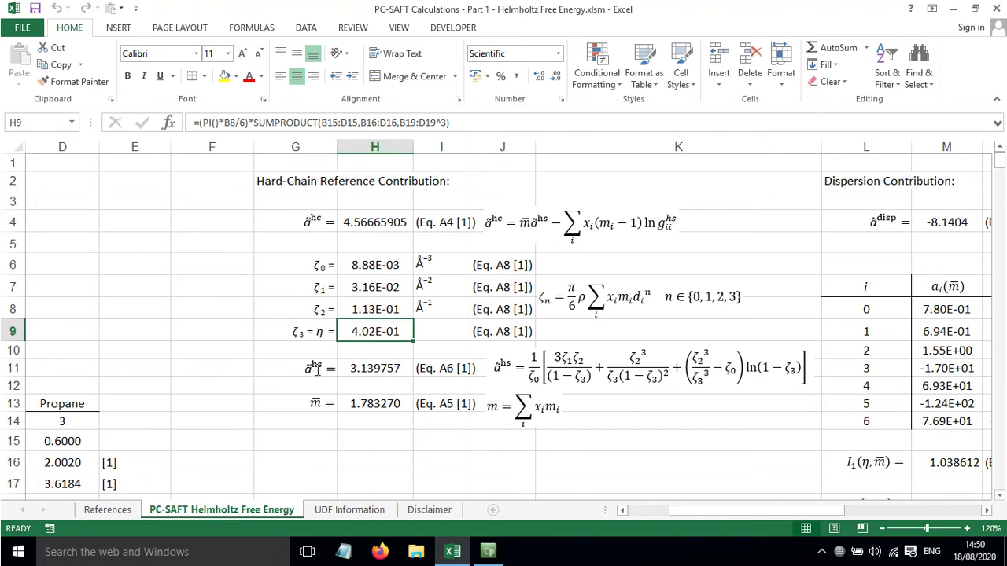
left_click(367, 368)
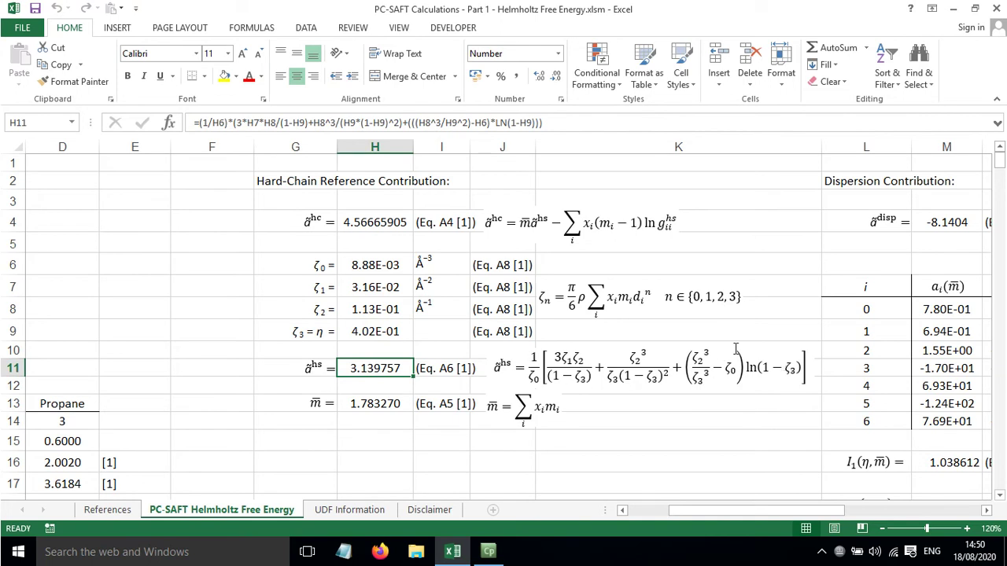
left_click_drag(382, 268, 370, 324)
left_click(369, 324)
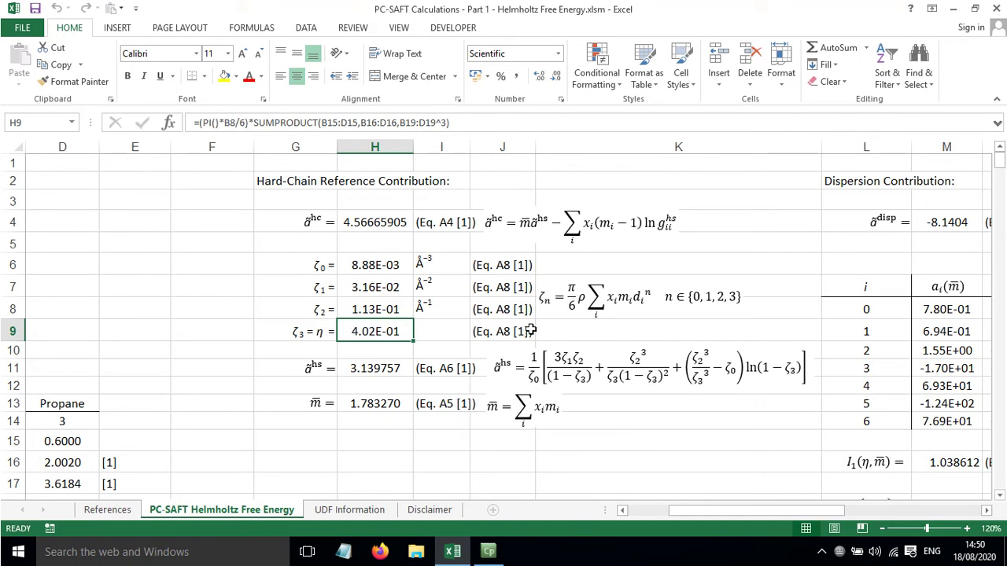
- Inspect the mean segment number formula in H13 and trace the cells referenced by the hard-chain contribution in H4, leaving both unedited
left_click(377, 402)
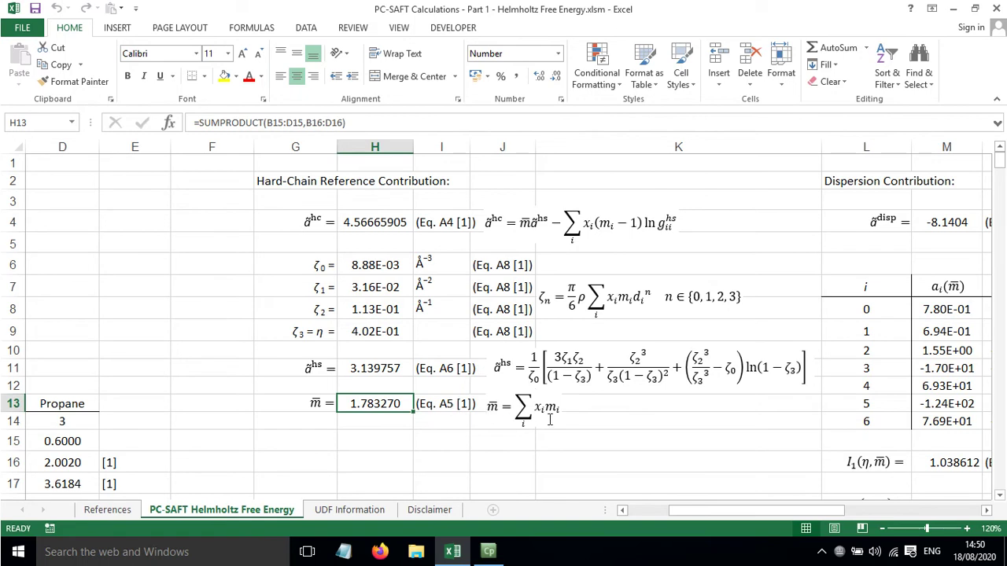
left_click(262, 368)
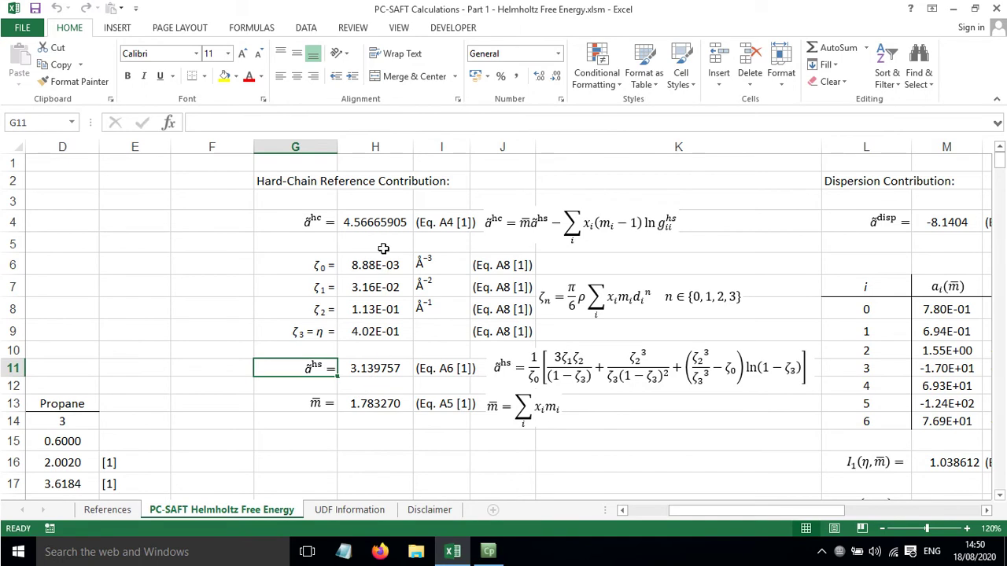
left_click(375, 217)
double_click(375, 217)
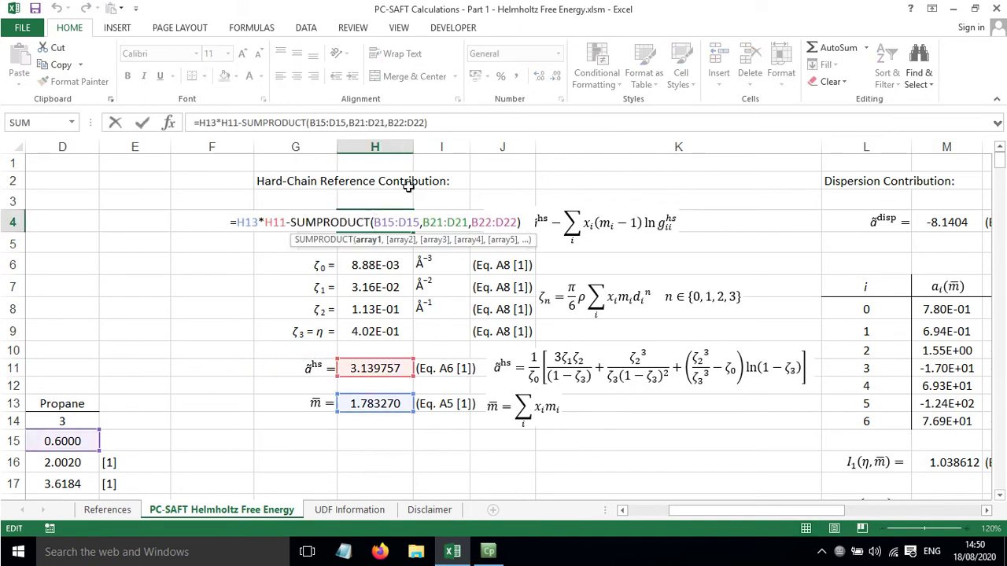
key("Escape")
double_click(385, 222)
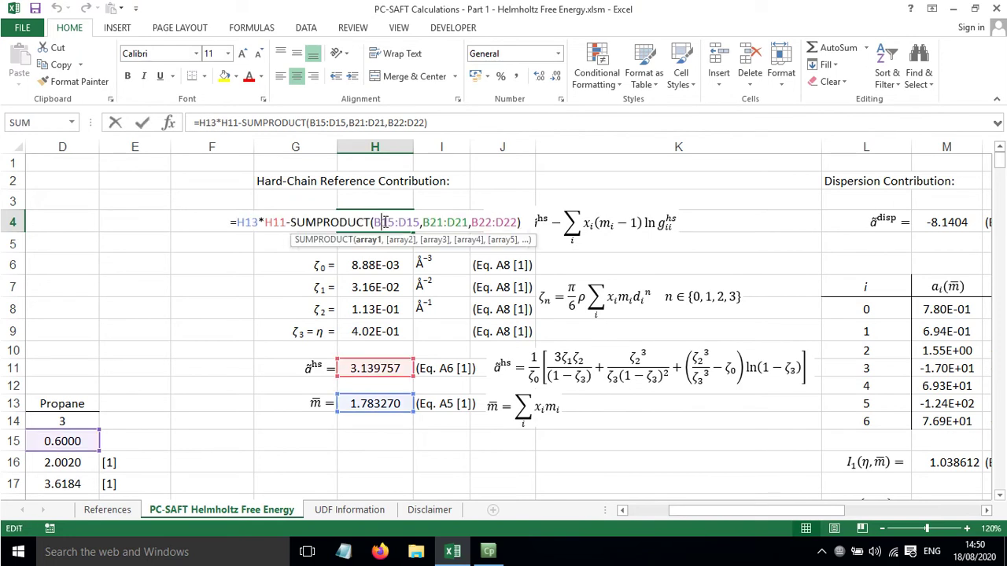
key("Escape")
- Trace the inputs of the hard-sphere term in H11 and the mean segment number in H13, then return to H4
double_click(354, 369)
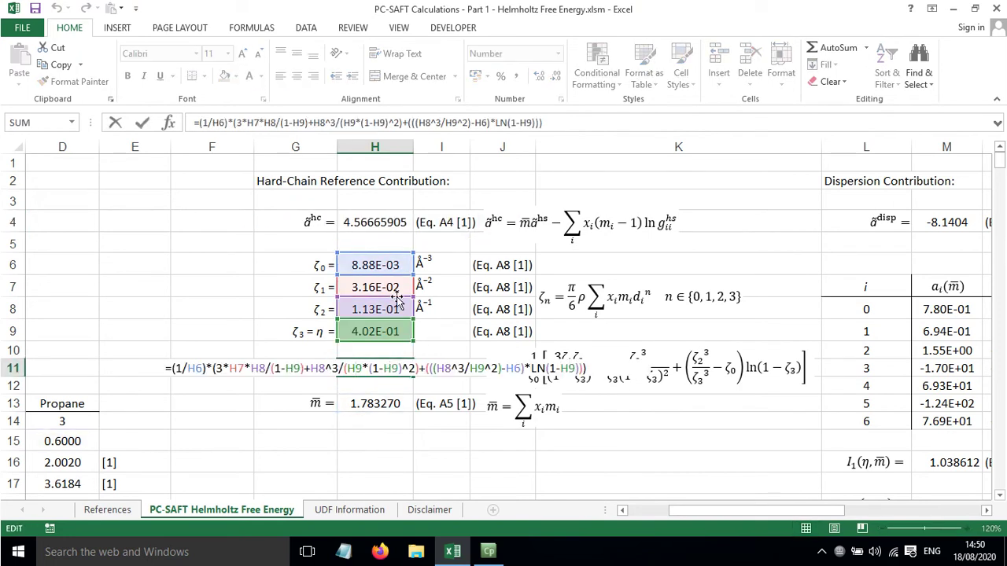
key("Escape")
double_click(372, 406)
key("Escape")
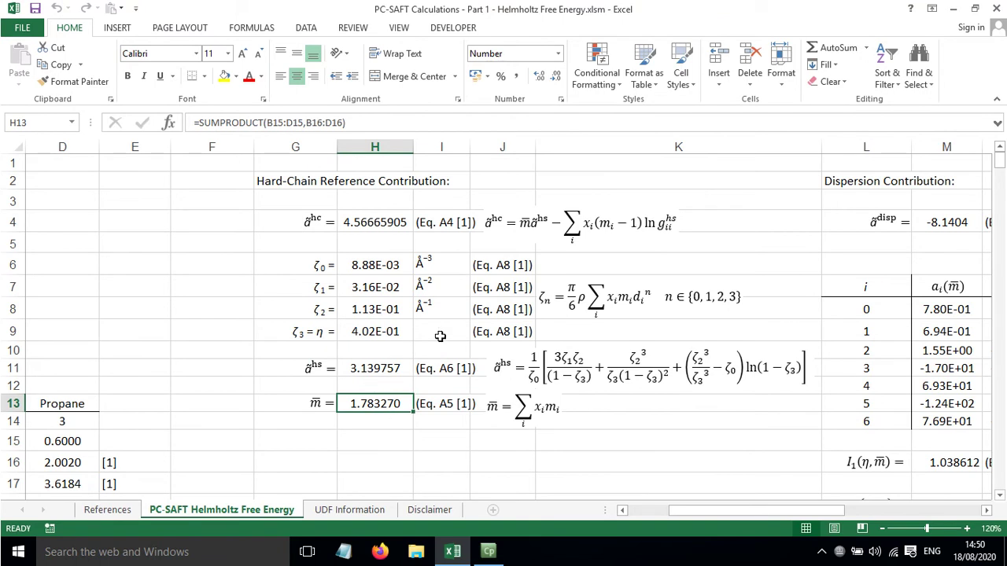
left_click(383, 220)
- Examine the dispersion contribution formula in M4 alongside Eq. A10
left_click_drag(745, 509, 823, 509)
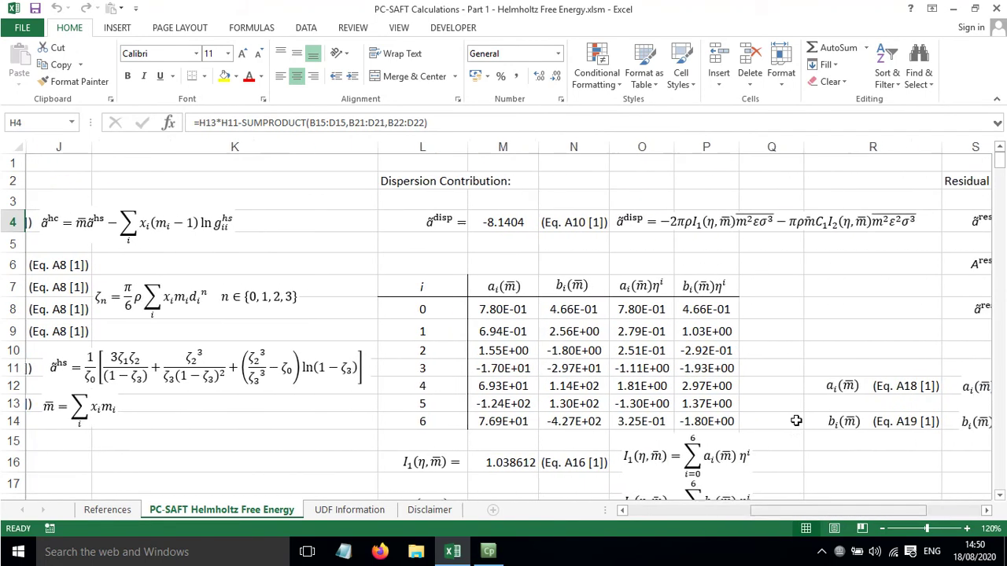
left_click(510, 222)
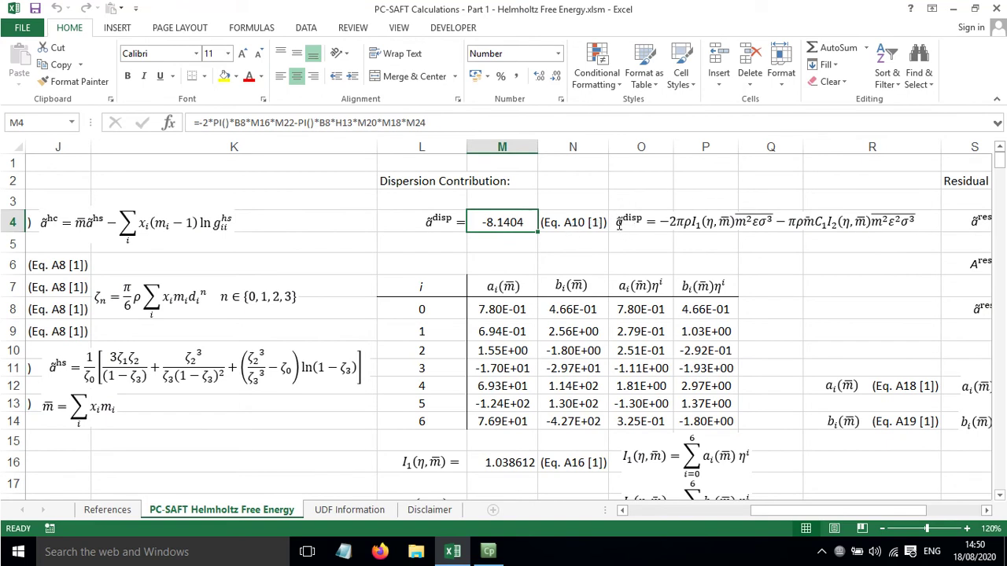
left_click(572, 238)
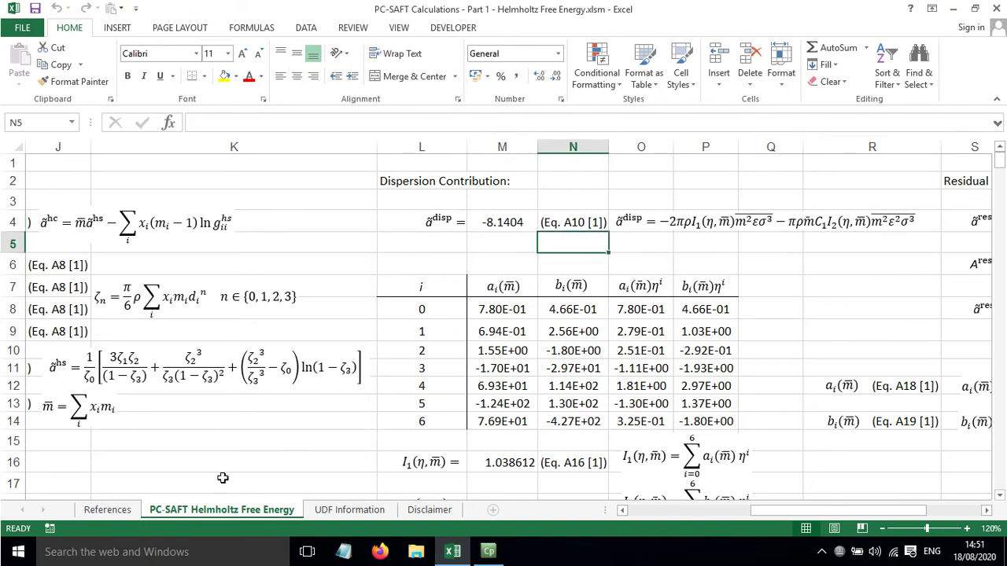
- Look up reference [1] on the References sheet and return to the PC-SAFT Helmholtz Free Energy sheet
left_click(114, 513)
left_click(69, 183)
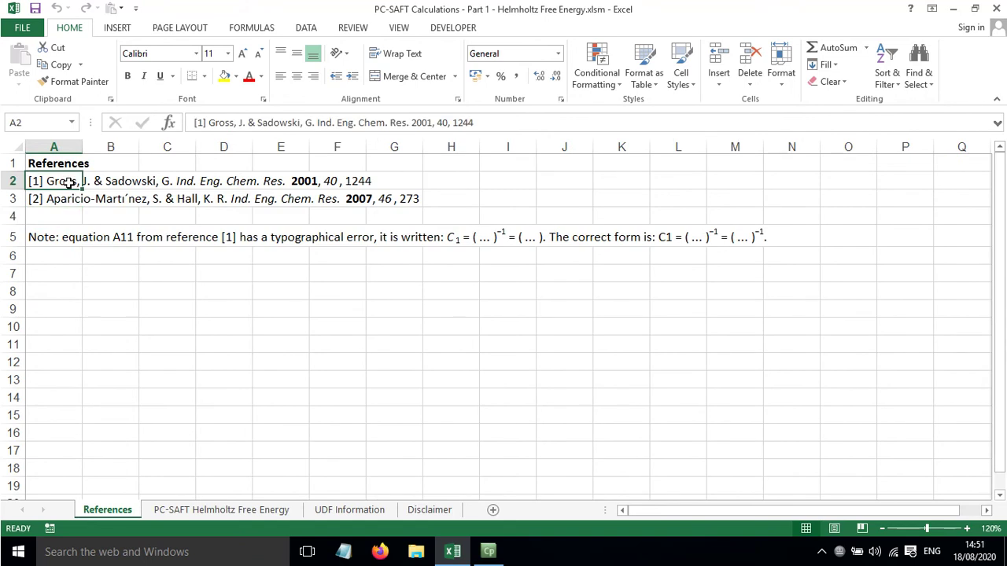
left_click(60, 214)
left_click(199, 509)
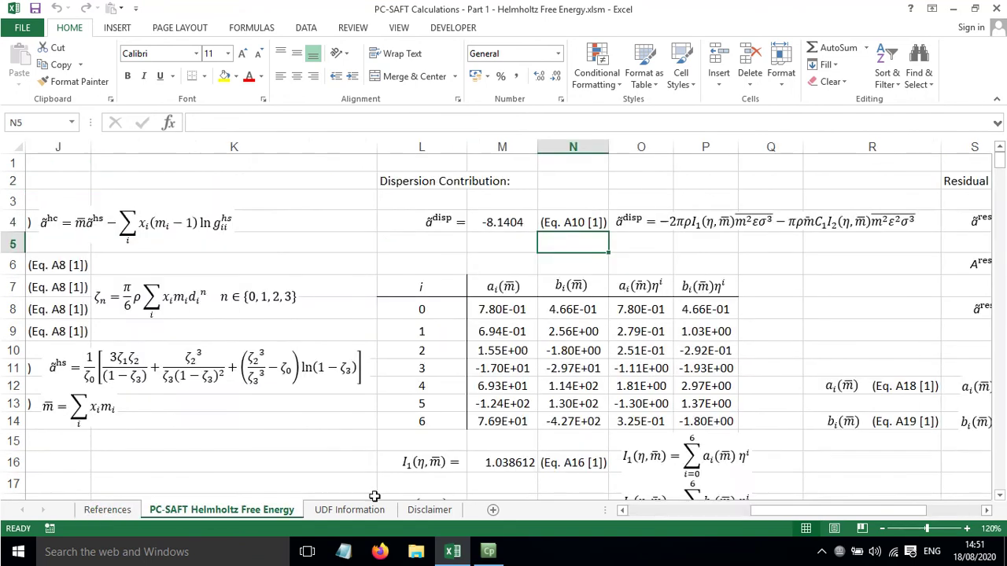
- Check the summation formulas for I1 in M16 and I2 in M18 of the dispersion section
left_click_drag(797, 513, 825, 513)
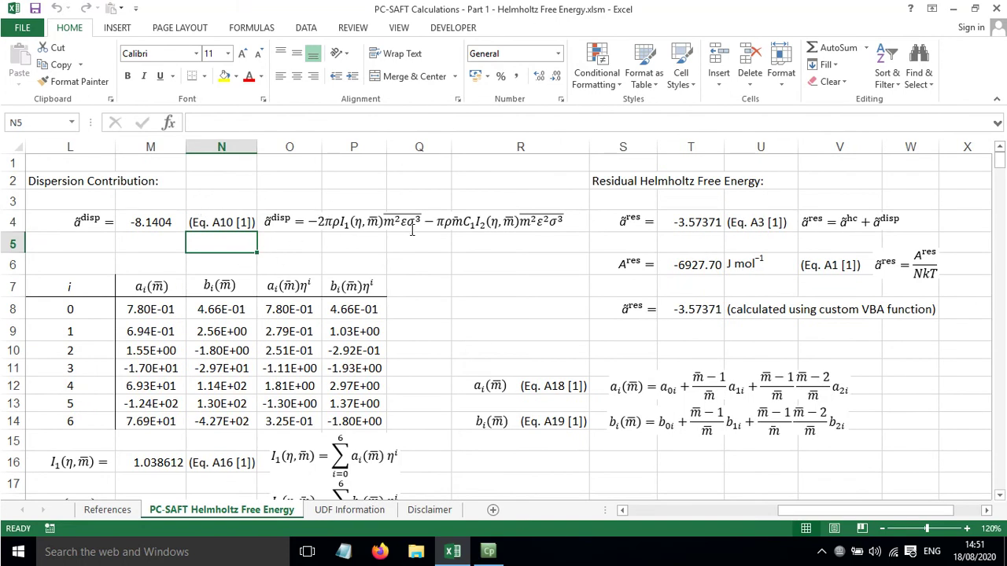
scroll(407, 251, "down", 3)
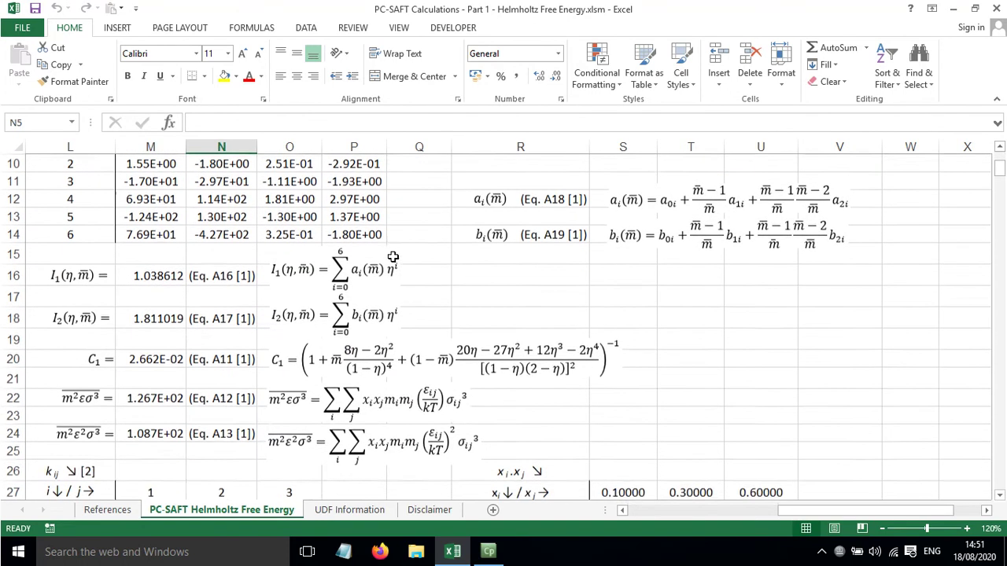
left_click(135, 275)
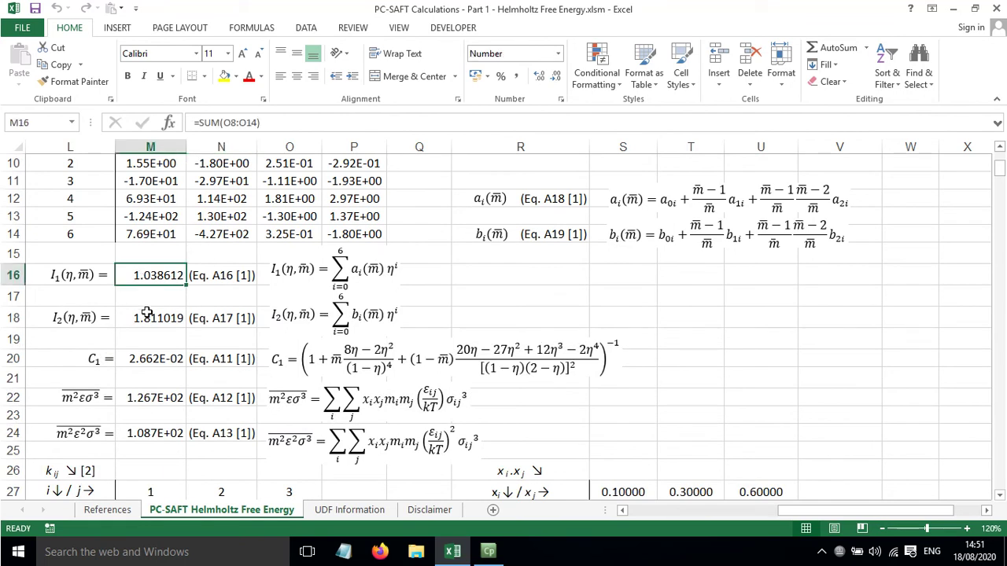
left_click(145, 320)
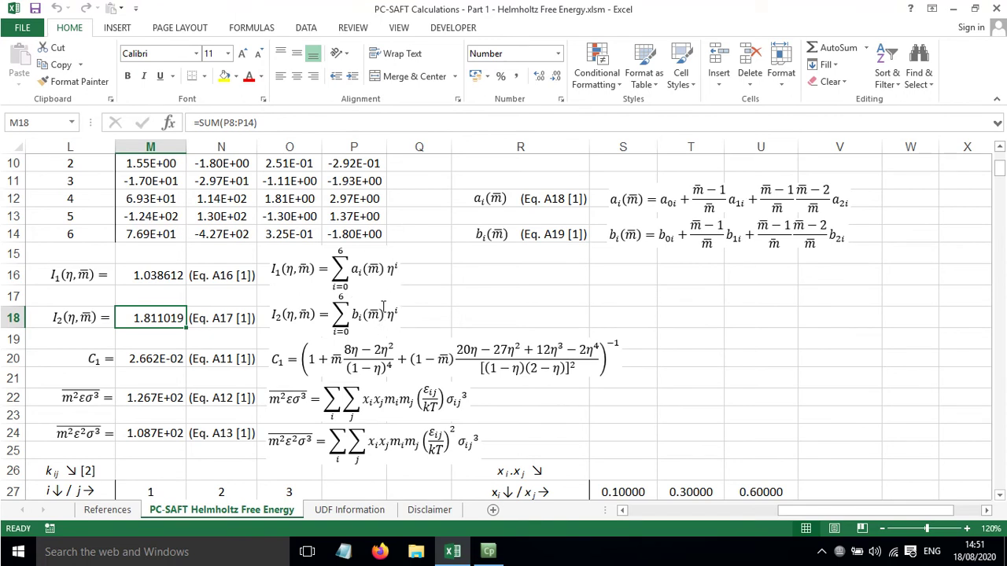
- Review the table of a and b coefficients for i = 0 to 6 and inspect the formula in P14
scroll(321, 256, "up", 2)
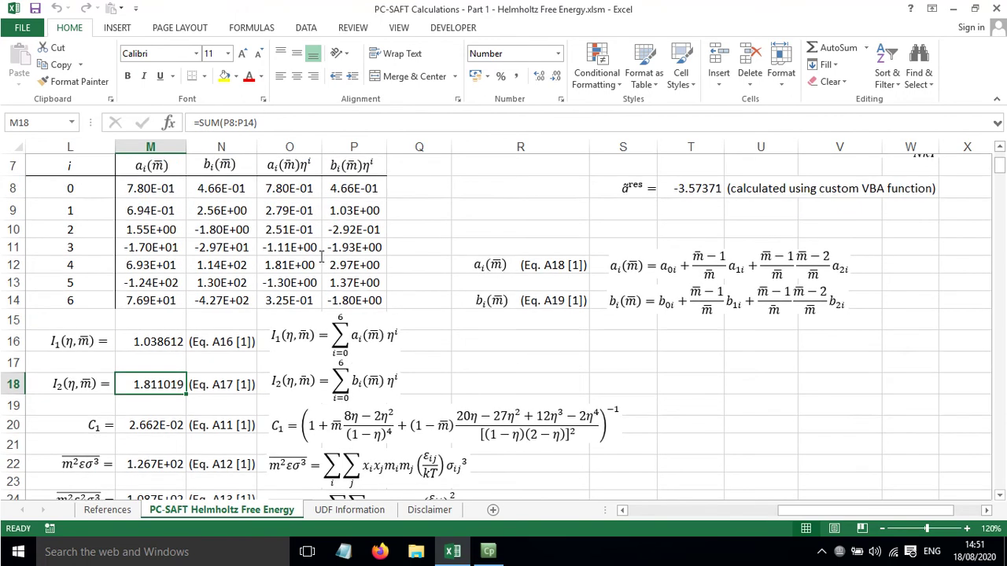
left_click_drag(50, 221, 333, 361)
left_click(333, 361)
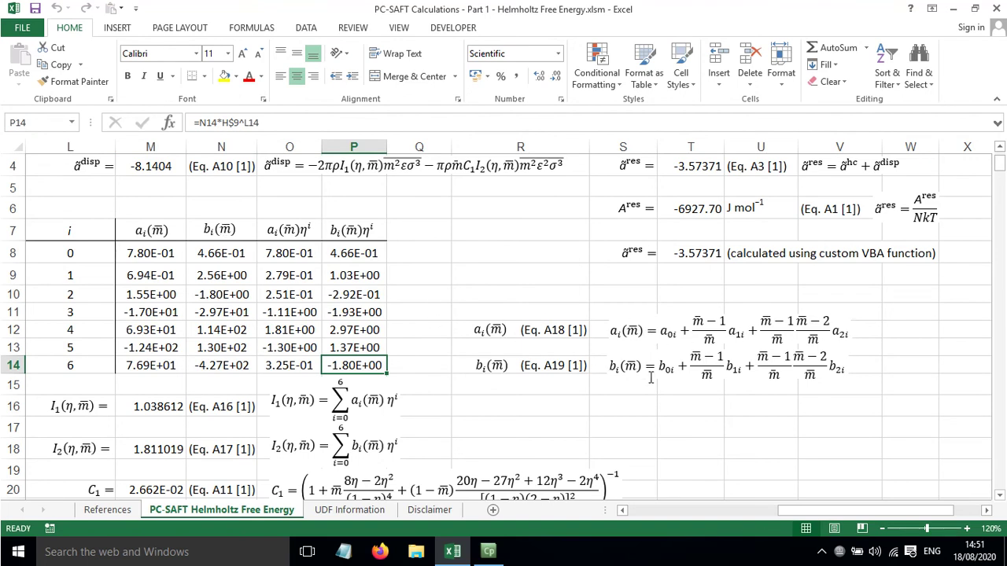
- Highlight the Universal Model Constants table in B28:H35 for review, then clear the selection
left_click_drag(790, 511, 656, 508)
scroll(575, 333, "down", 6)
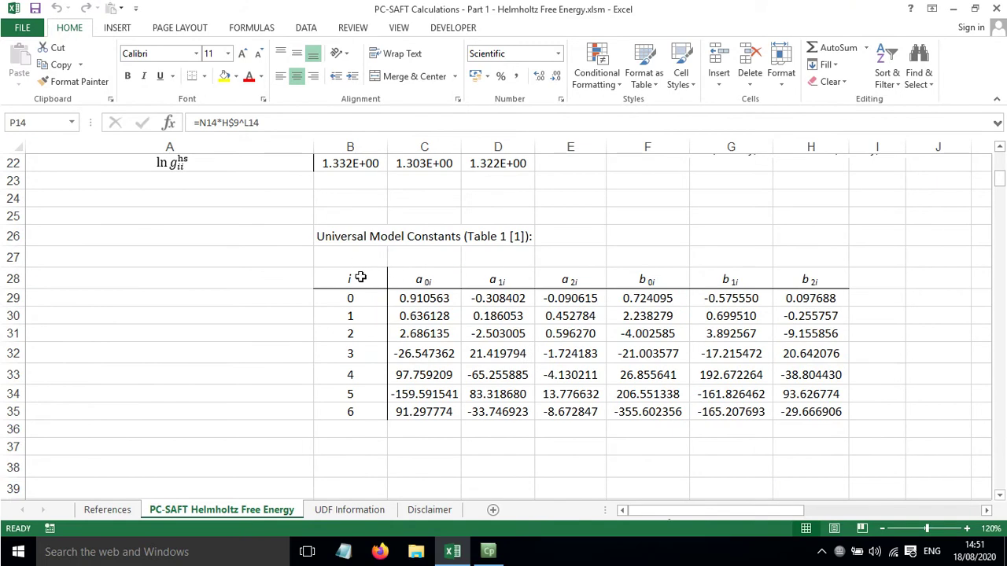
left_click_drag(360, 277, 835, 410)
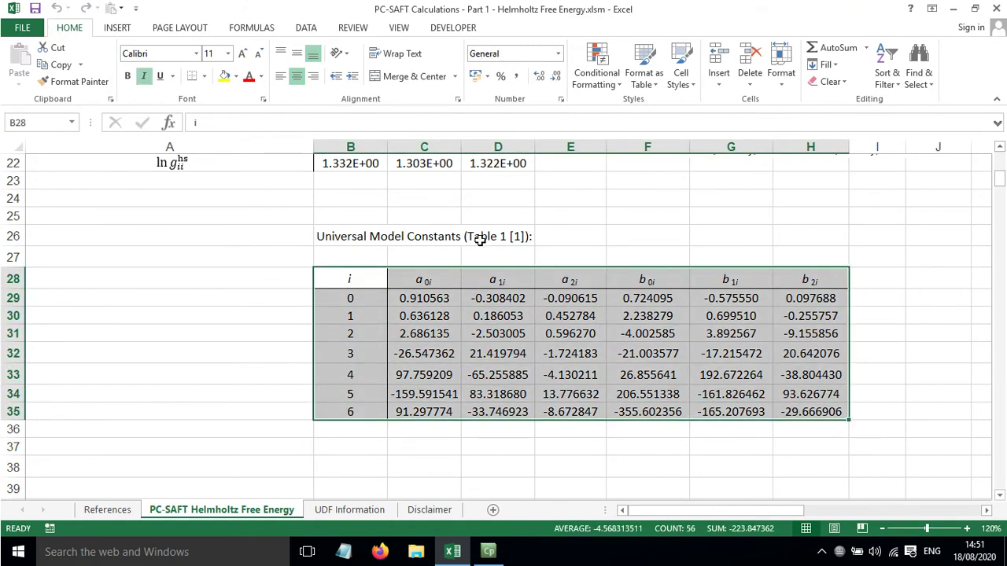
left_click(345, 252)
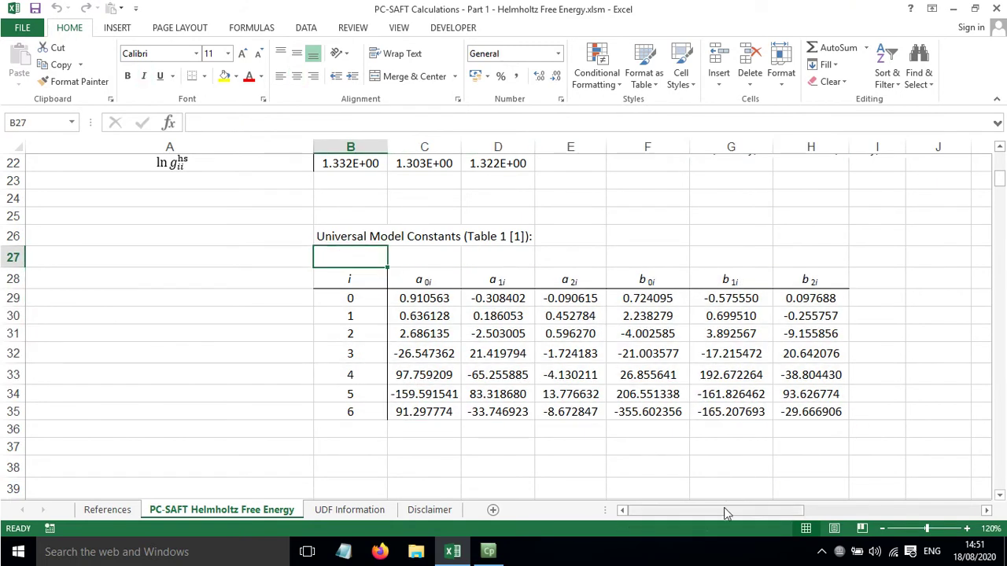
- Trace the a coefficient formula in M8 to the mean segment number and the universal constants in row 29, leaving it unedited
left_click_drag(724, 507, 779, 508)
scroll(791, 420, "up", 4)
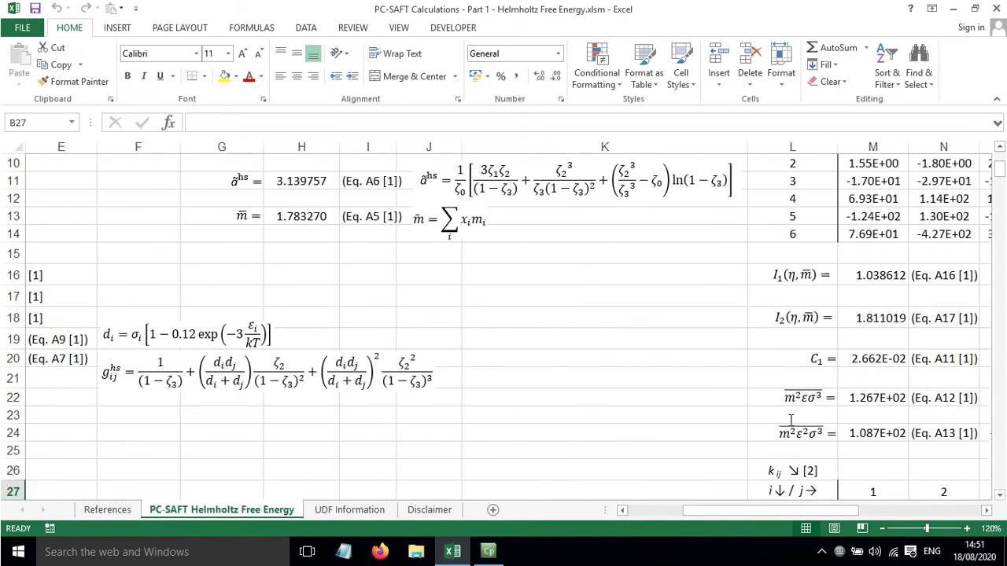
scroll(790, 420, "up", 2)
double_click(861, 261)
scroll(861, 260, "up", 1)
left_click(836, 513)
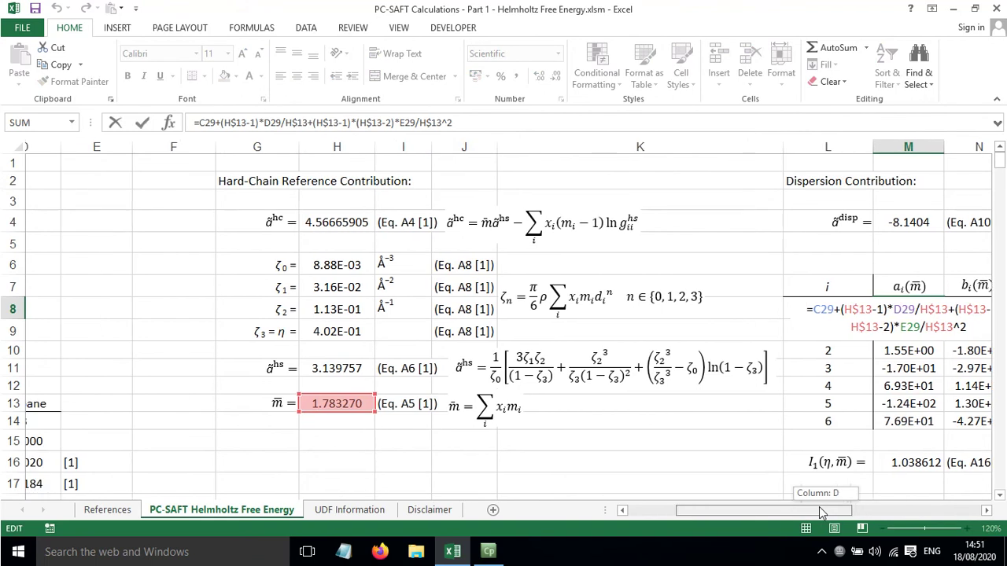
scroll(668, 372, "down", 2)
scroll(667, 371, "down", 4)
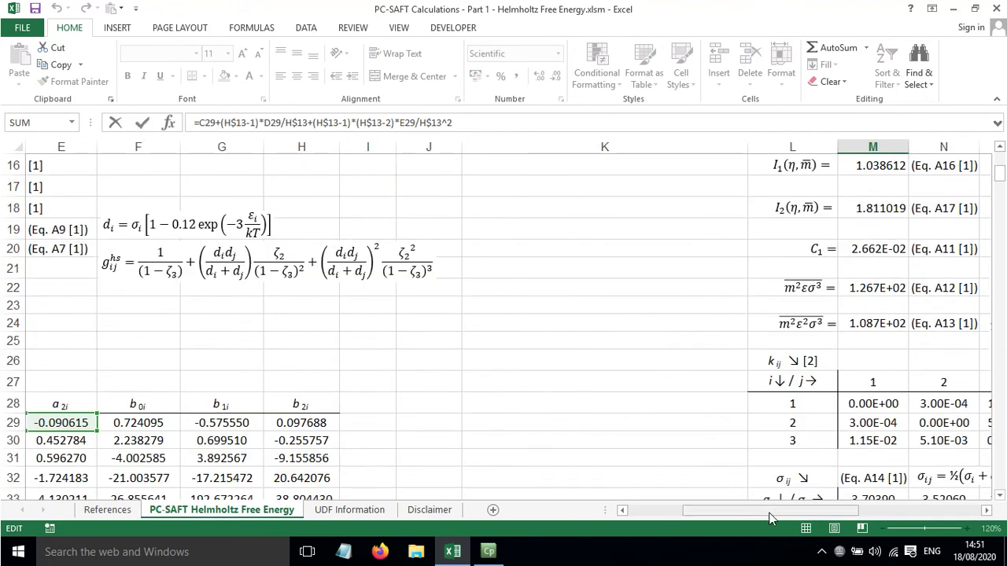
left_click_drag(771, 511, 823, 511)
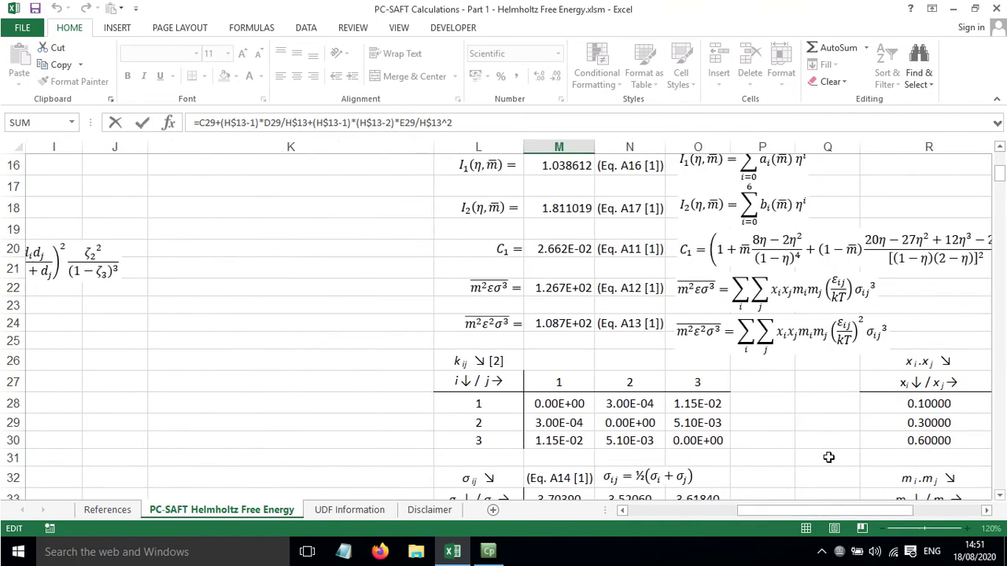
scroll(822, 428, "up", 3)
scroll(822, 429, "up", 2)
key("Escape")
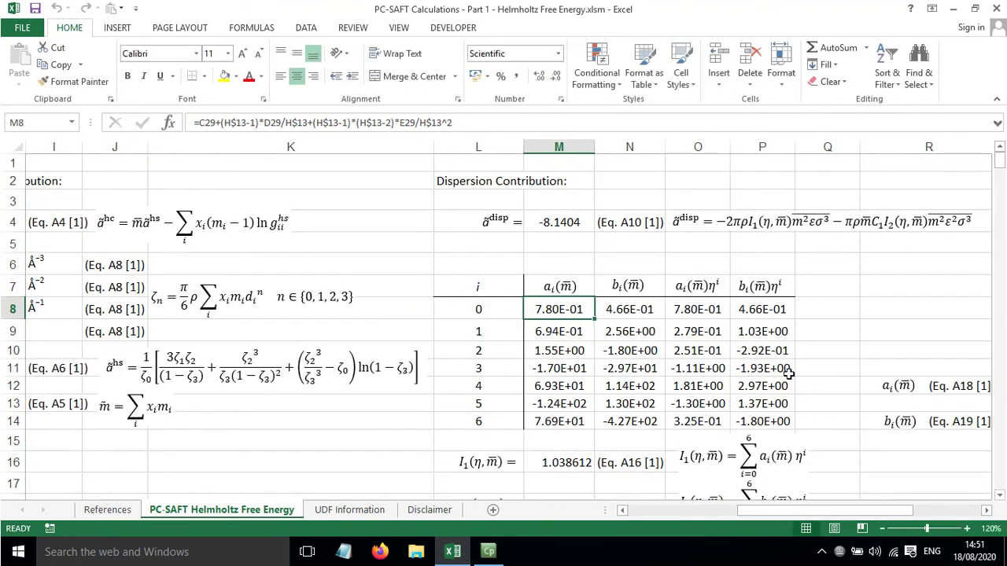
- Compare the C1 formula in M20 with the written form of Eq. A11
scroll(791, 378, "down", 3)
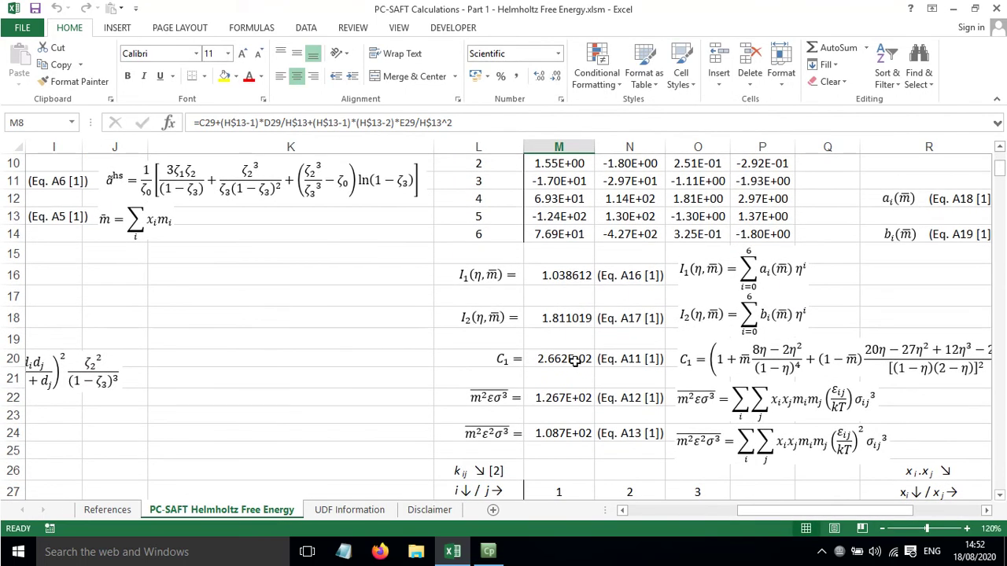
left_click(570, 359)
left_click_drag(838, 513, 864, 513)
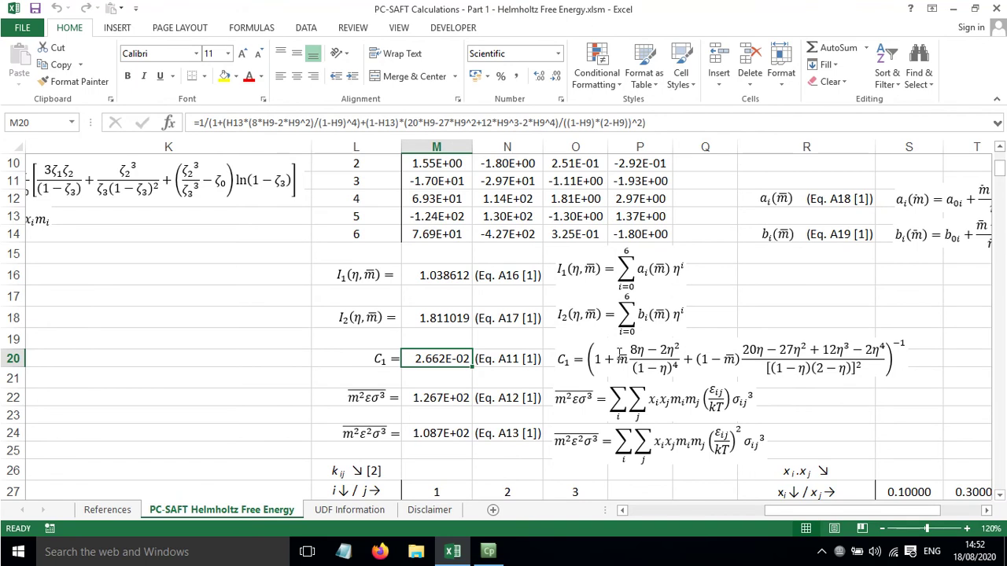
- Inspect the Eq. A12 sum formula in M22 and survey the pairwise interaction tables beneath it
scroll(818, 387, "down", 2)
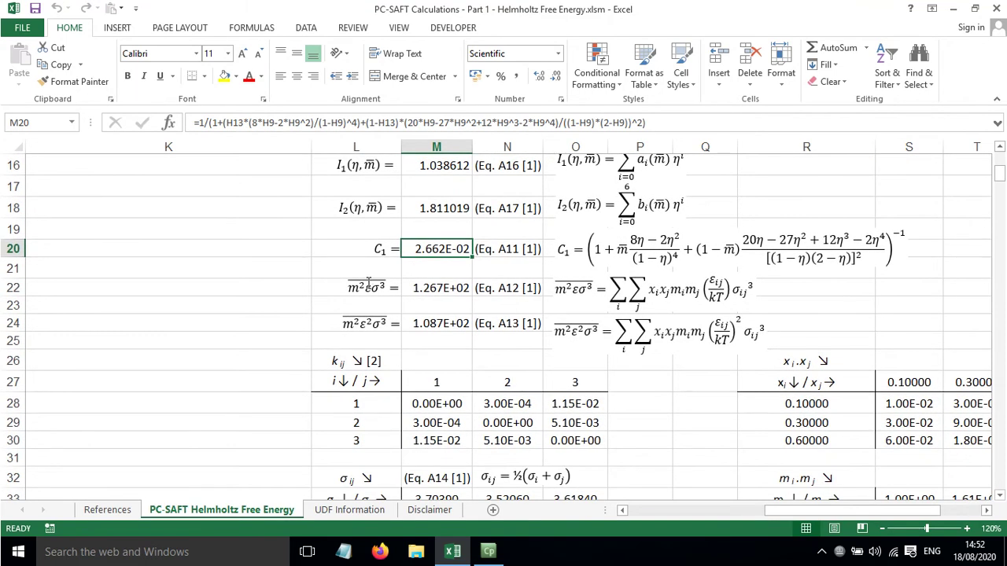
left_click(423, 288)
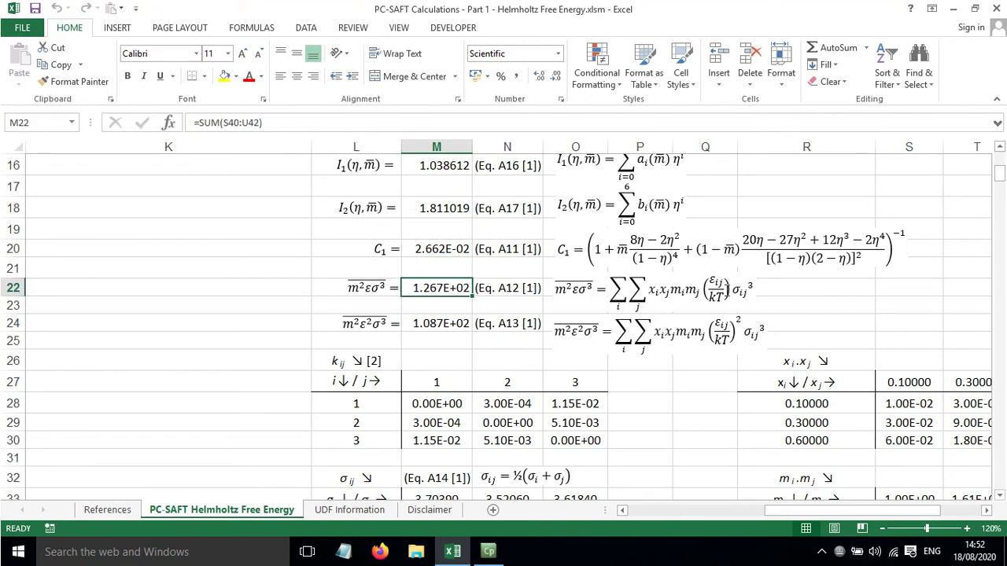
scroll(740, 298, "down", 4)
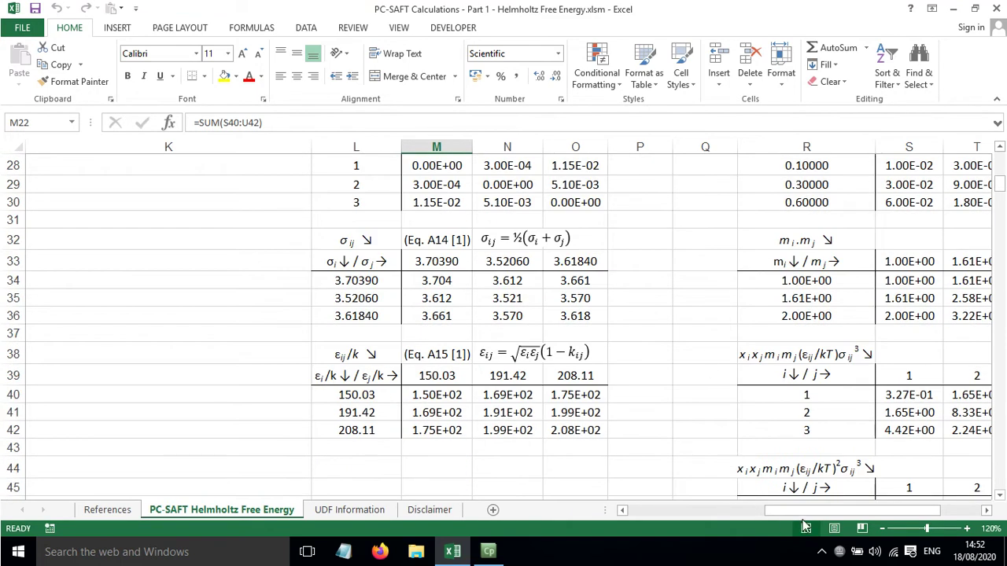
left_click_drag(810, 511, 838, 512)
scroll(565, 195, "down", 3)
scroll(554, 332, "up", 6)
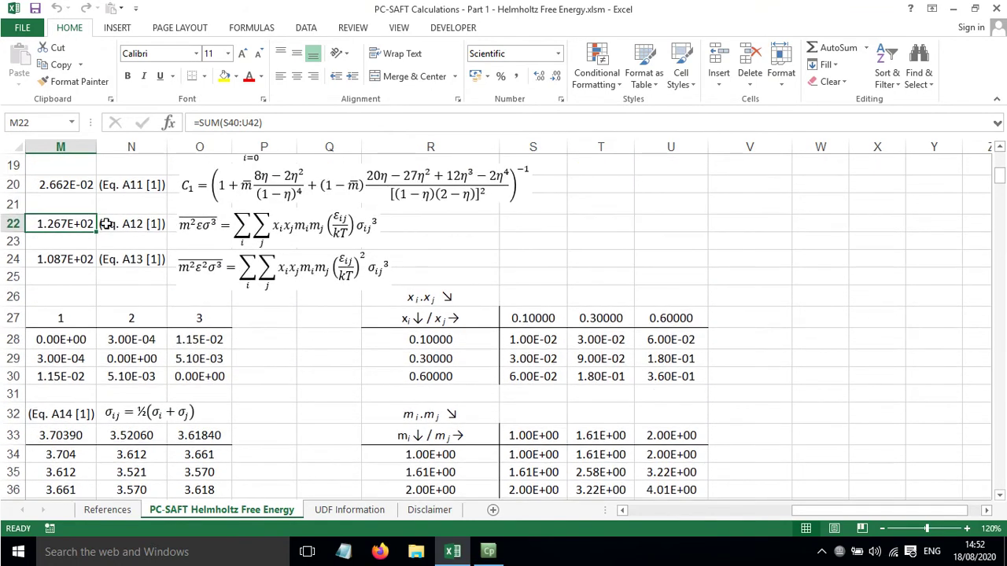
- Trace the Eq. A12 sum formula in M22 to its source table in S40:U42, leaving the formula unedited
double_click(76, 224)
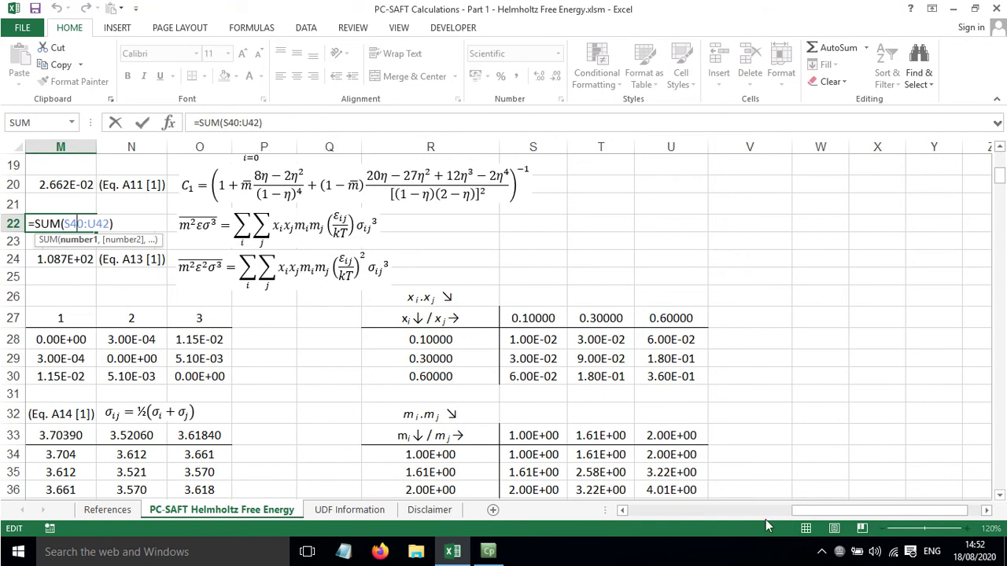
left_click_drag(795, 511, 754, 510)
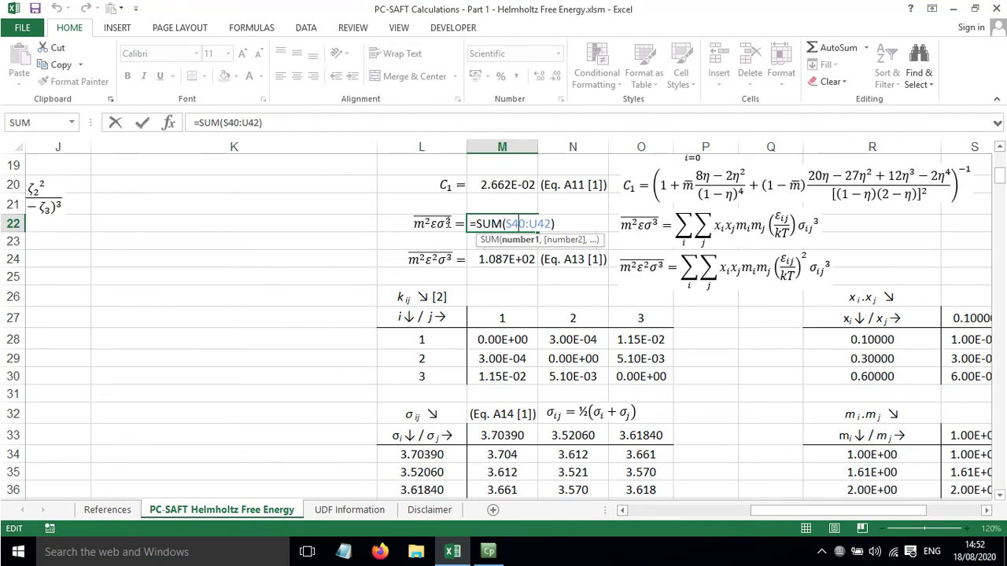
scroll(764, 417, "down", 2)
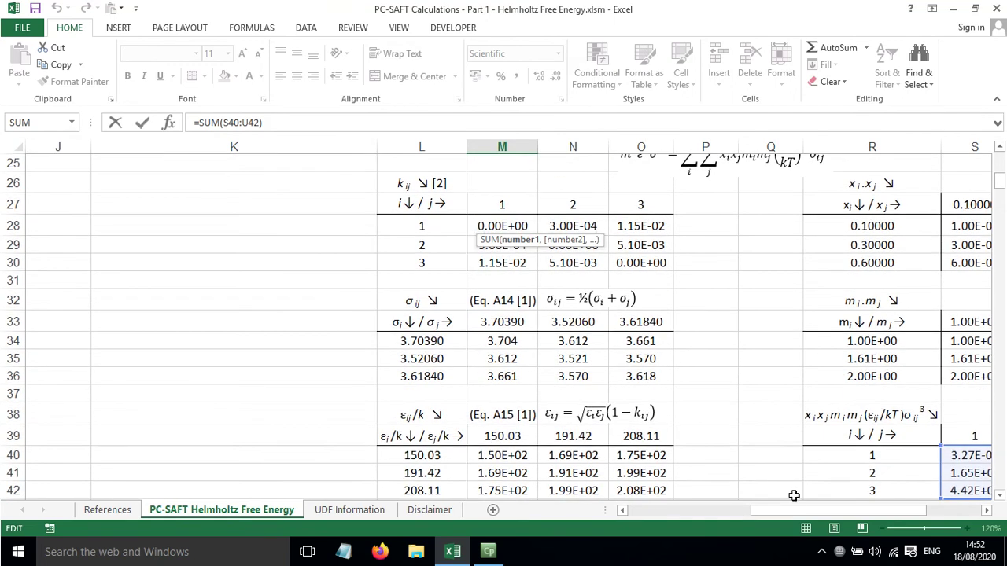
left_click_drag(794, 512, 835, 512)
scroll(787, 417, "down", 2)
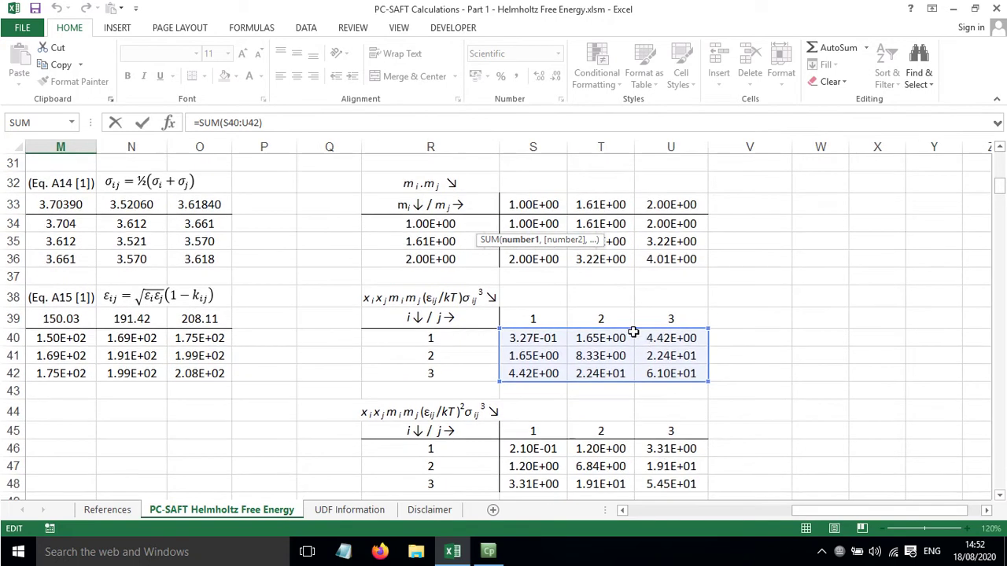
scroll(464, 301, "up", 2)
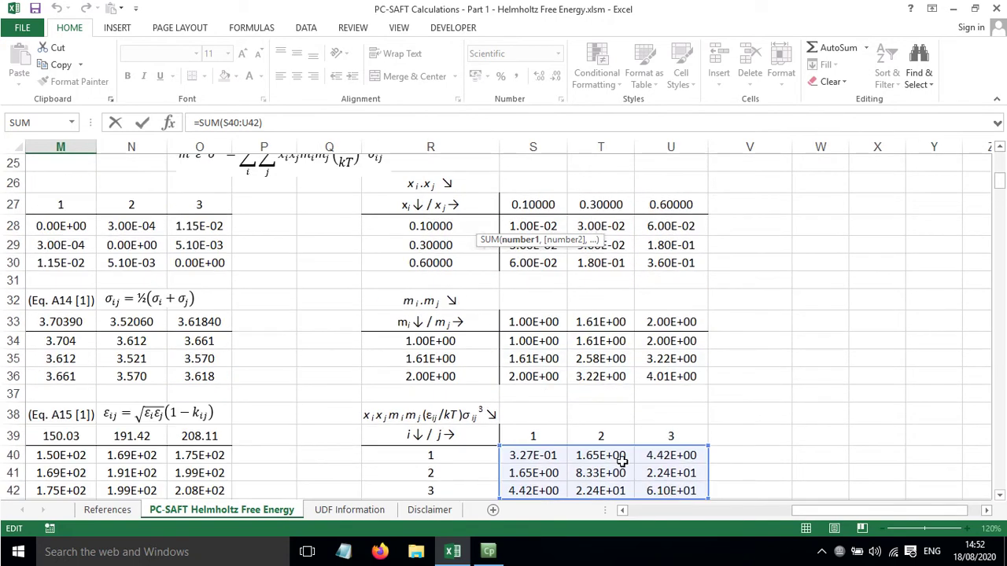
left_click_drag(794, 513, 753, 511)
scroll(553, 318, "up", 3)
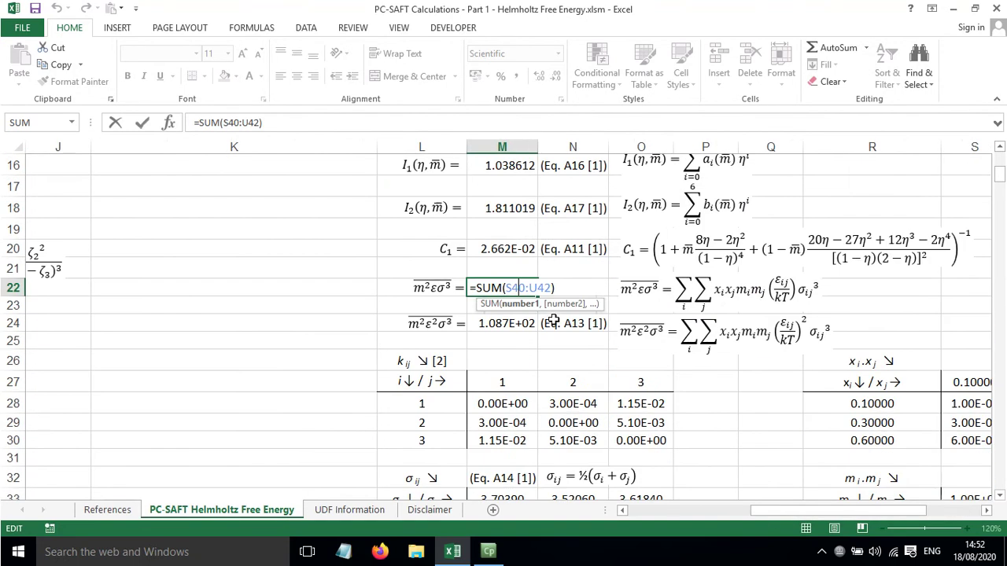
key("ctrl+Return")
- Trace the Eq. A13 sum formula in M24 to the squared-energy interaction table in S46:U48, leaving it unedited
left_click(504, 322)
key("F2")
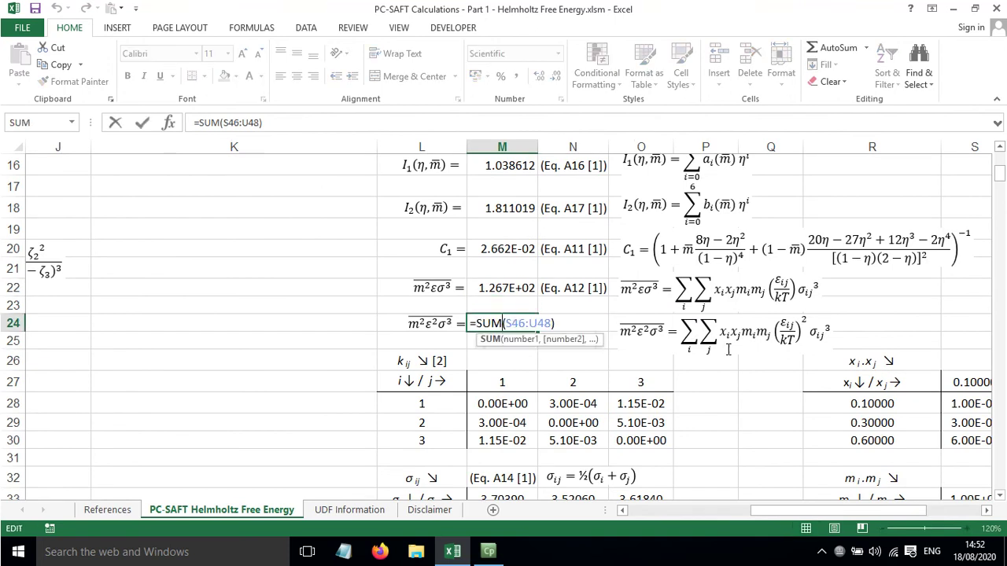
scroll(729, 352, "down", 2)
scroll(729, 352, "down", 3)
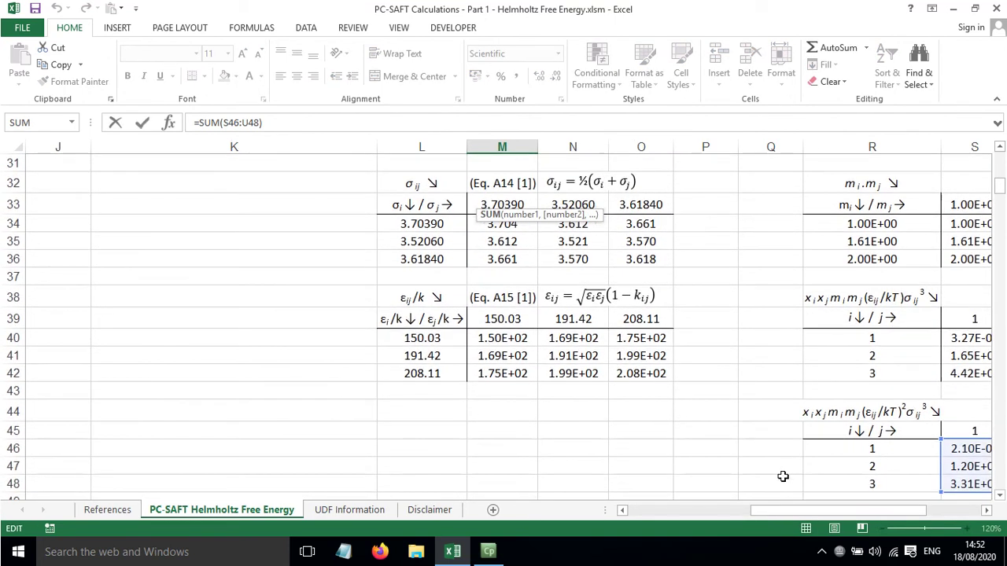
left_click_drag(783, 516, 810, 513)
scroll(810, 440, "down", 1)
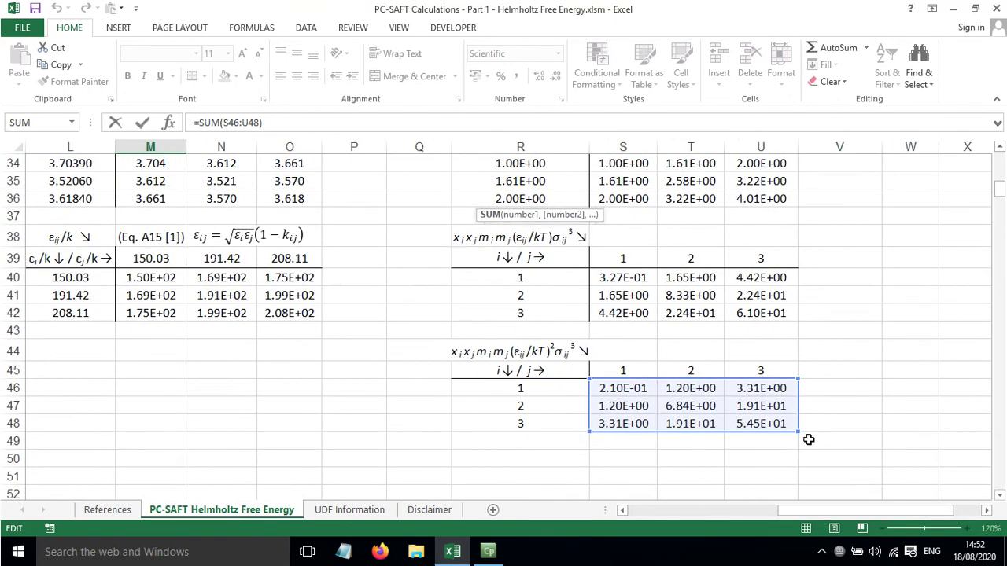
scroll(791, 439, "up", 1)
key("ctrl+Return")
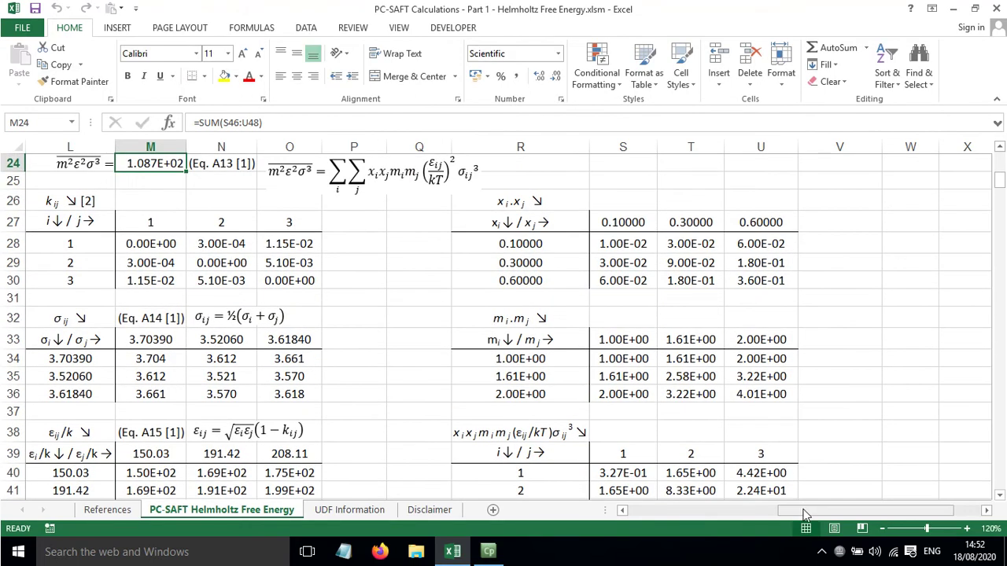
- Inspect the dispersion contribution formula in M4 against the written form of Eq. A10
left_click_drag(804, 510, 774, 510)
scroll(630, 372, "up", 3)
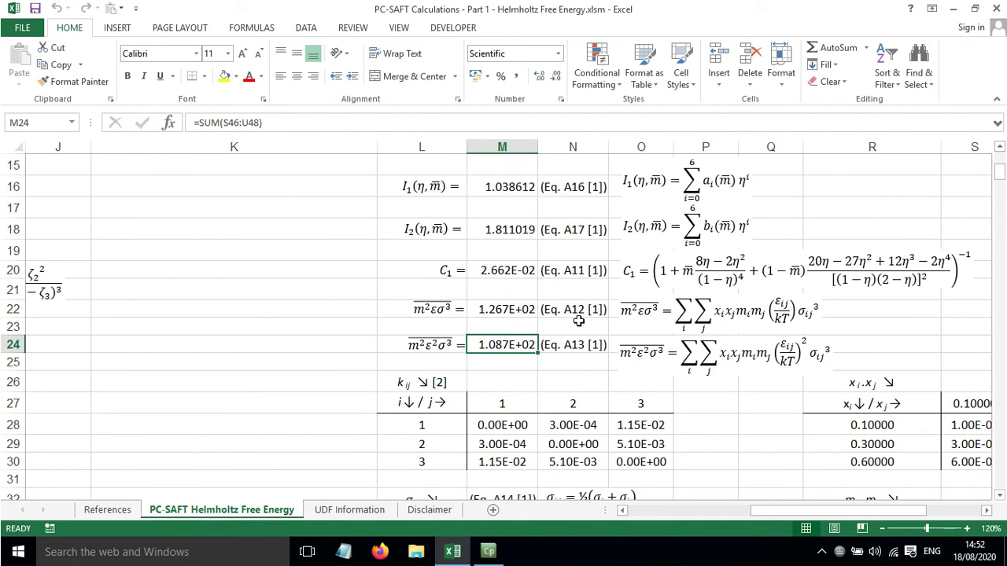
scroll(627, 338, "up", 5)
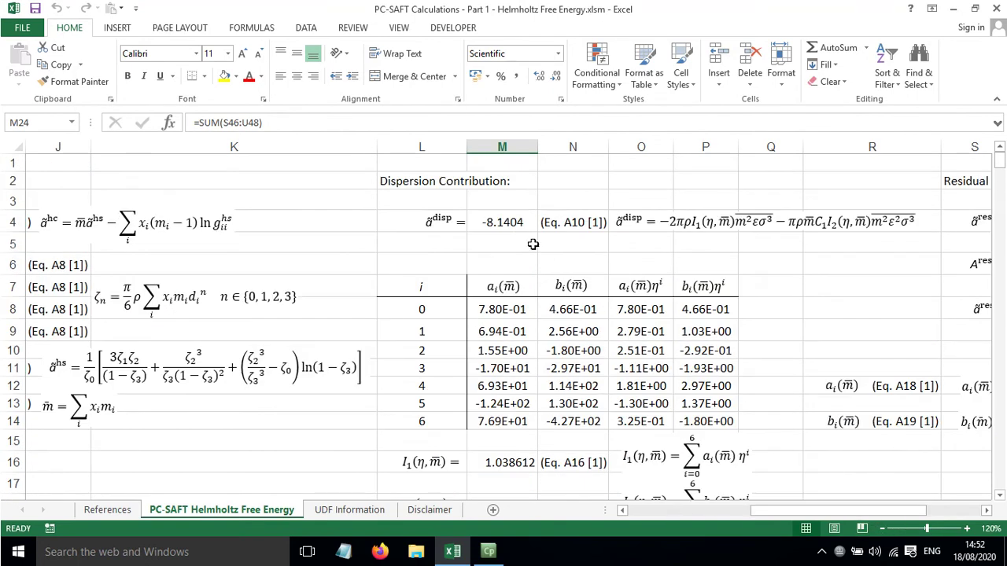
left_click(501, 223)
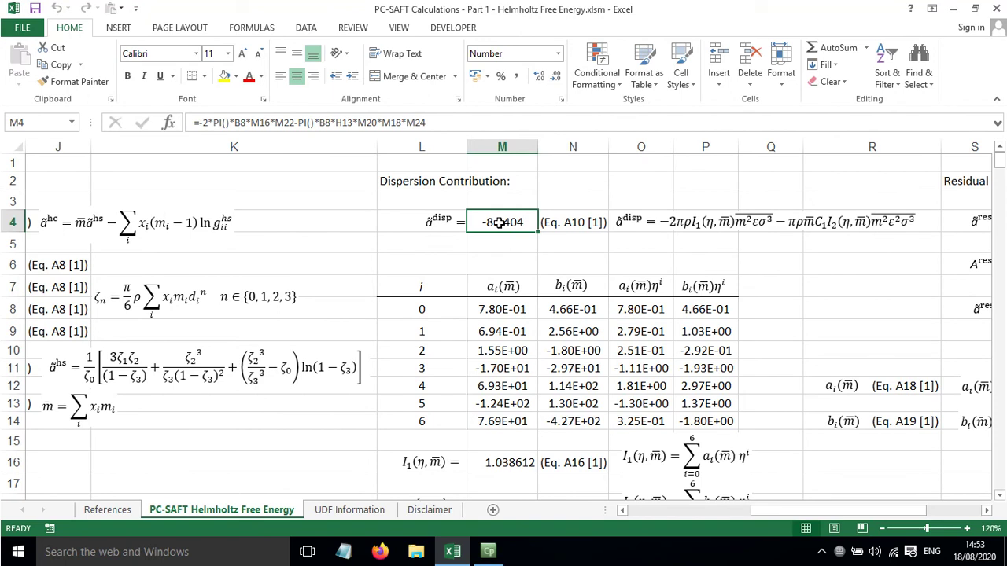
- Inspect the reduced residual Helmholtz free energy formula in T4, tracing it to the hard-chain and dispersion contributions
left_click_drag(811, 512, 837, 514)
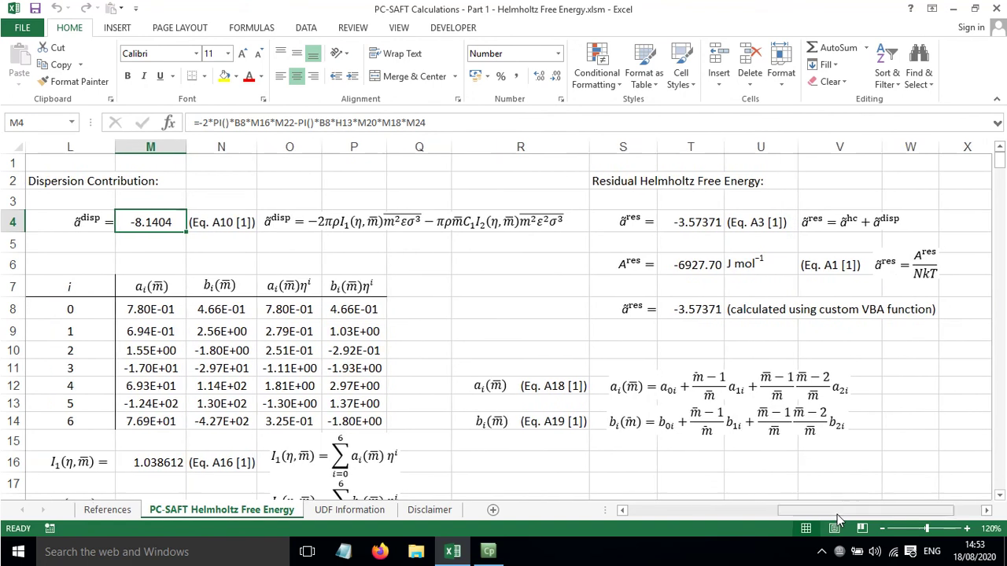
left_click(494, 185)
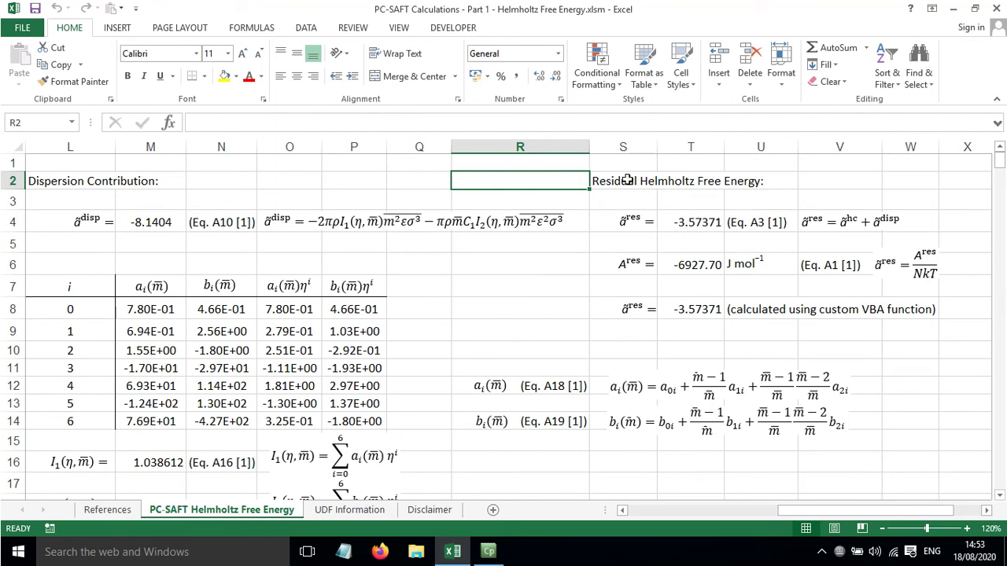
left_click(689, 221)
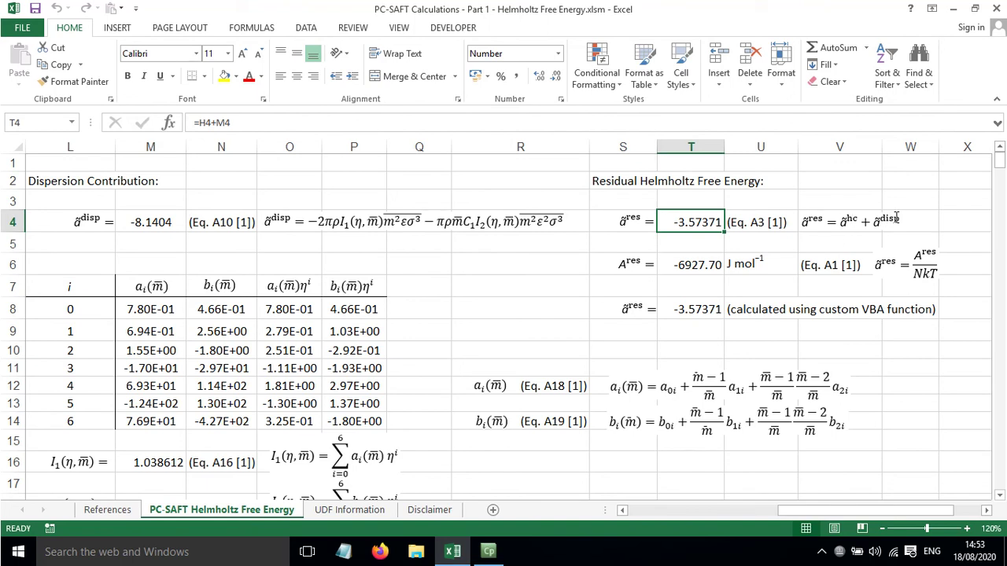
double_click(699, 222)
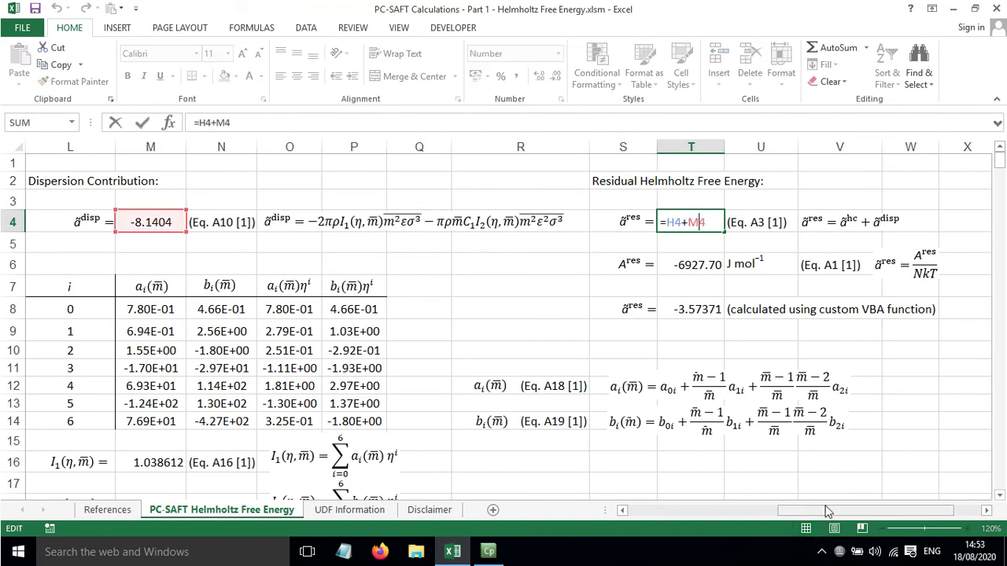
left_click_drag(828, 511, 850, 510)
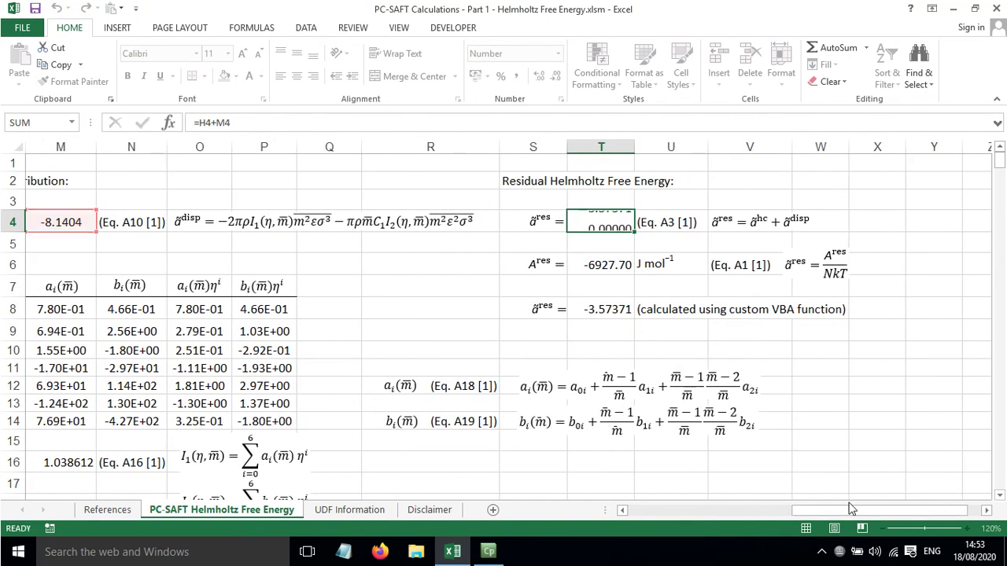
key("Return")
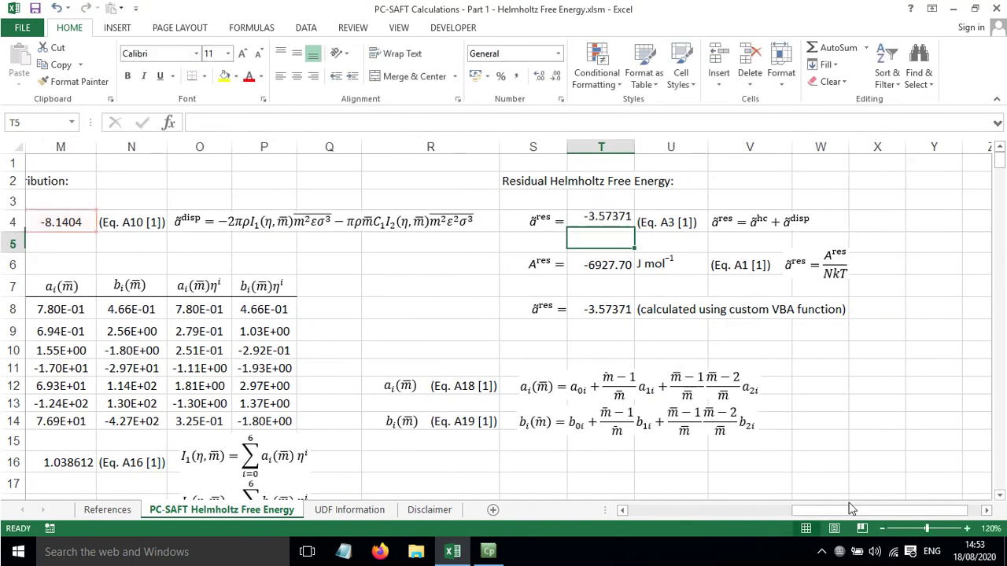
- Inspect the molar residual Helmholtz energy formula in T6 and compare it with Eq. A1, leaving it unedited
left_click(606, 265)
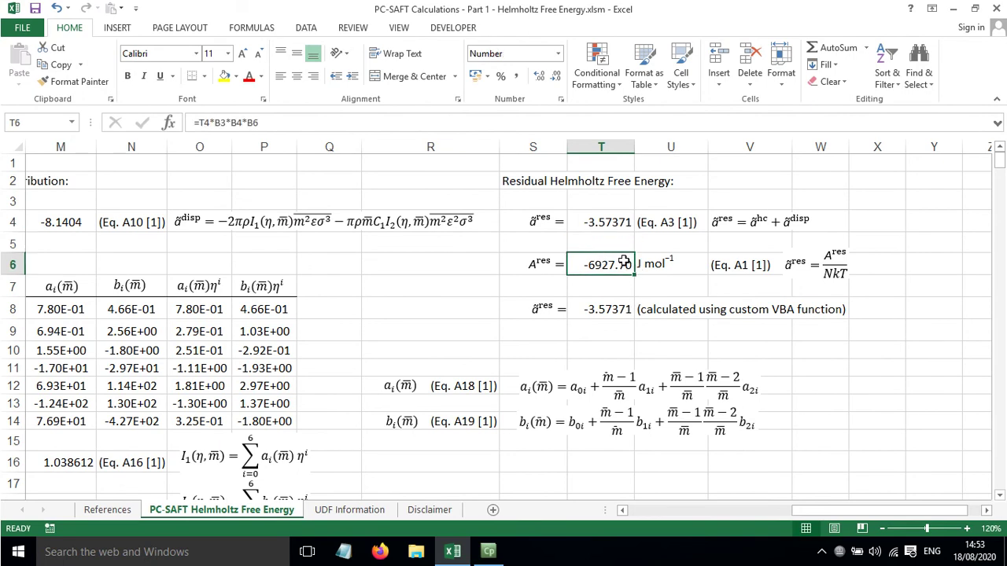
double_click(618, 264)
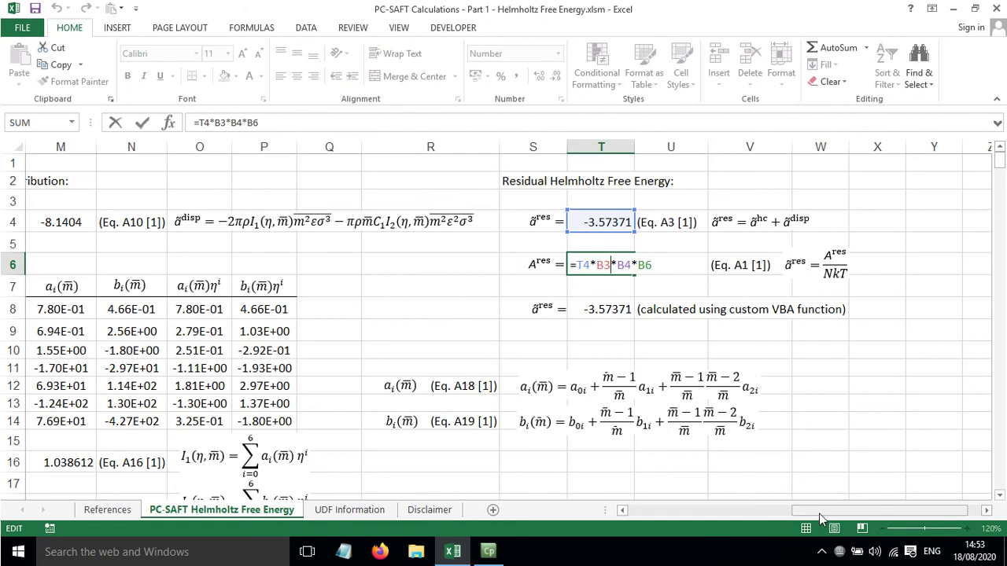
left_click_drag(819, 514, 793, 514)
key("Return")
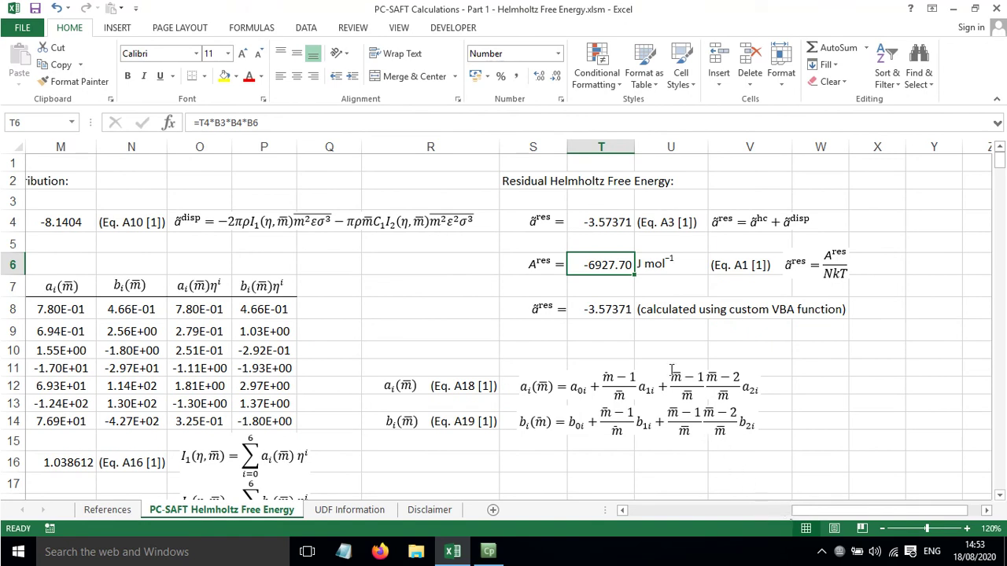
- Trace the PCSAFTA function's arguments in T8 to the temperature, density, pure-component rows and kij table in M28:O30, leaving the formula unedited
left_click(610, 310)
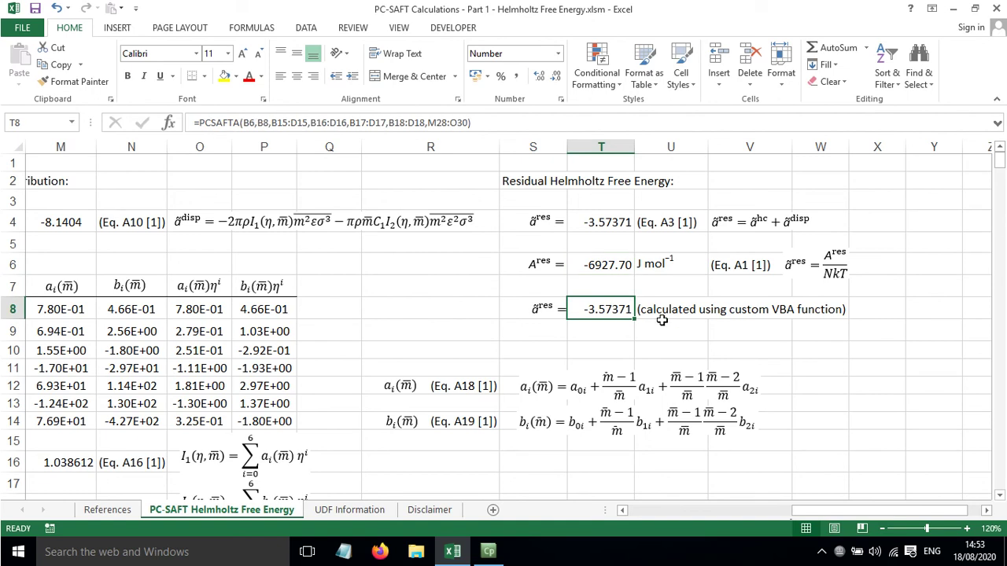
double_click(616, 310)
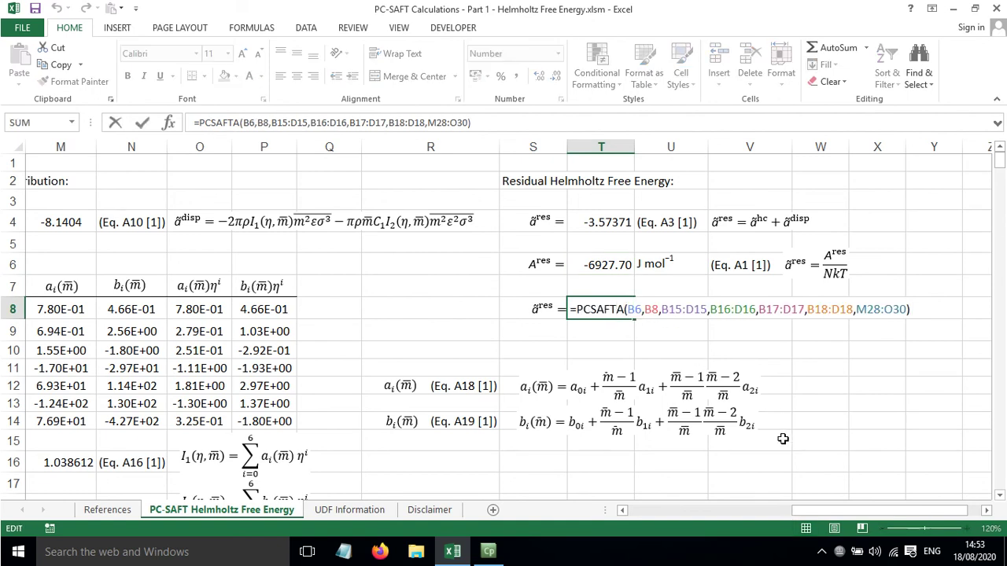
left_click_drag(824, 508, 652, 490)
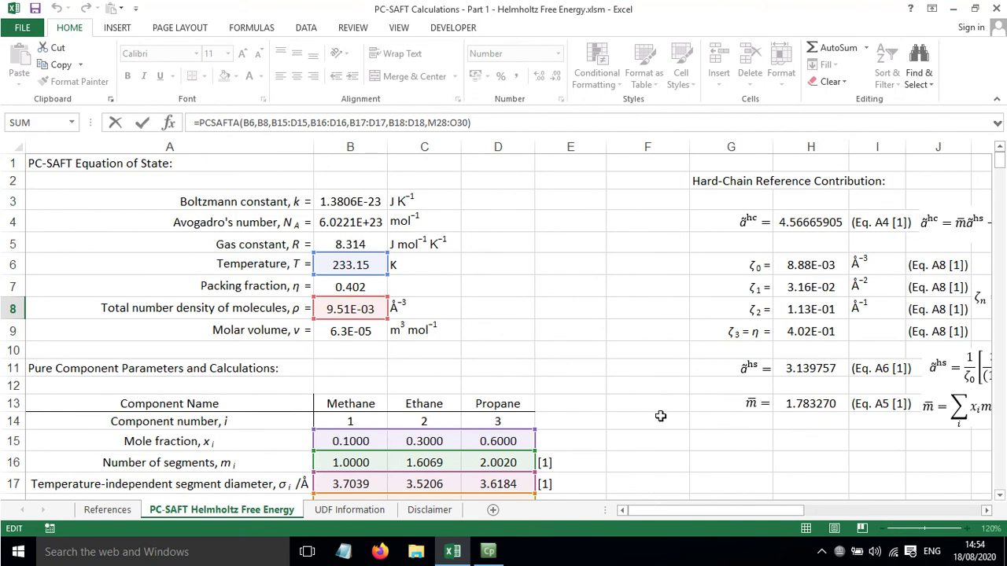
scroll(659, 414, "down", 2)
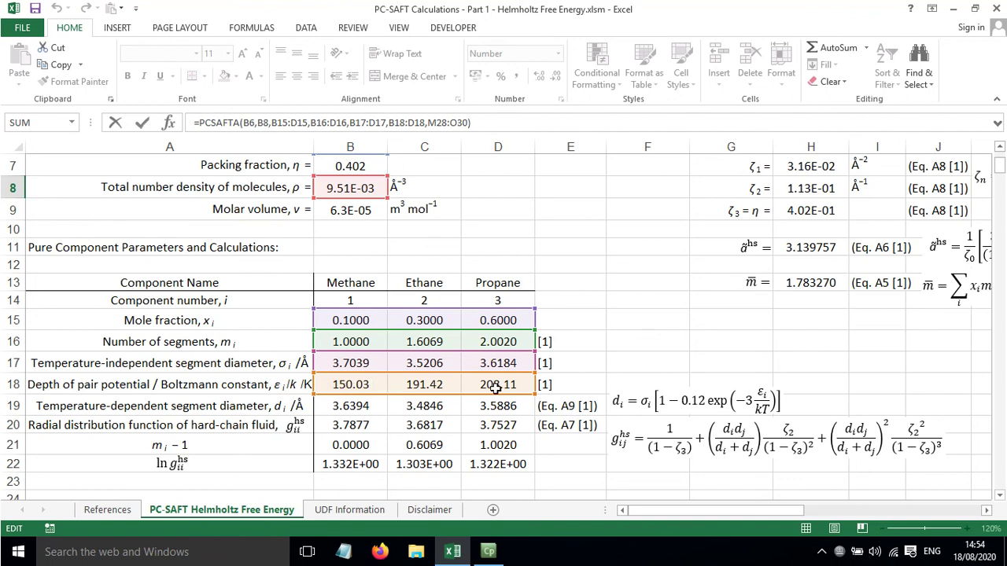
left_click_drag(722, 516, 857, 510)
scroll(850, 458, "down", 5)
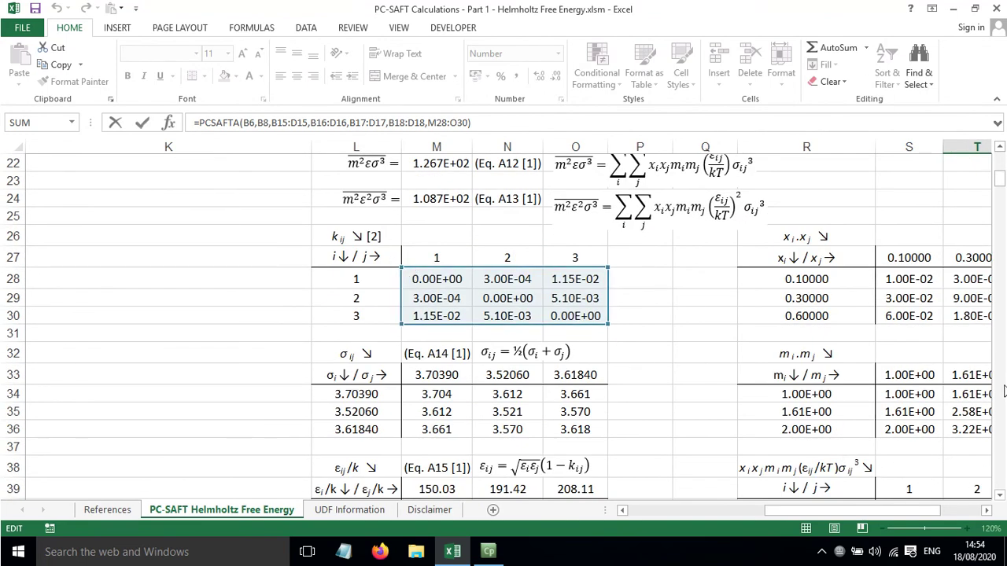
left_click_drag(1000, 189, 1001, 170)
left_click_drag(802, 510, 820, 509)
scroll(835, 418, "up", 4)
key("Return")
key("Up")
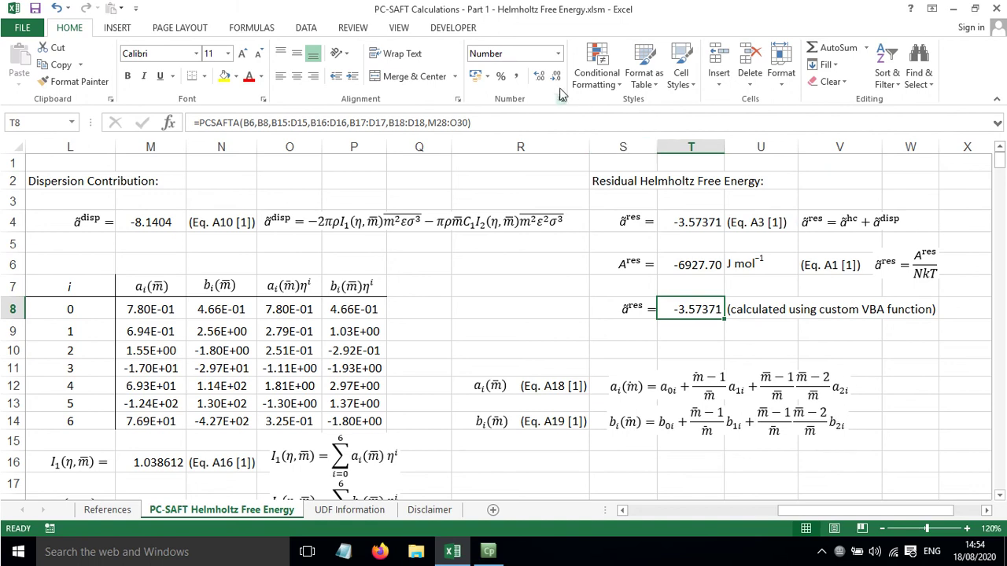
- Review the PCSAFTA function's VBA code in Module1 from its declaration to End Function, then close the code editor
left_click(456, 28)
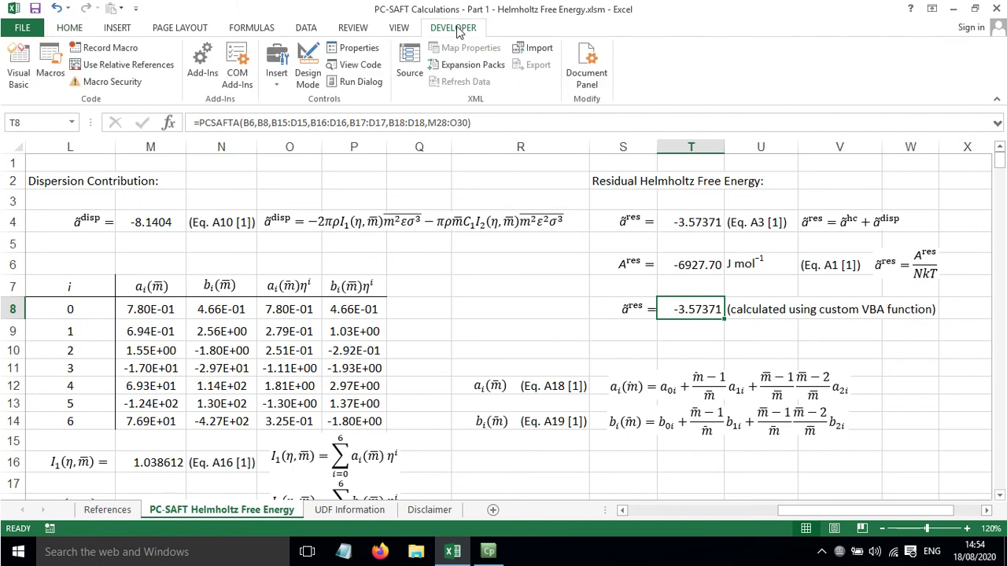
left_click(11, 69)
scroll(149, 135, "down", 1)
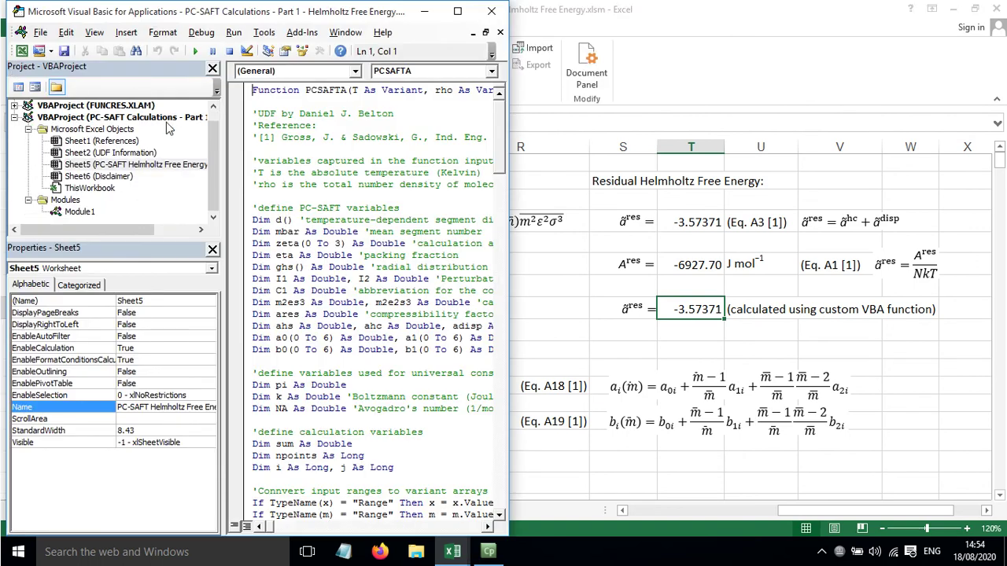
left_click(79, 212)
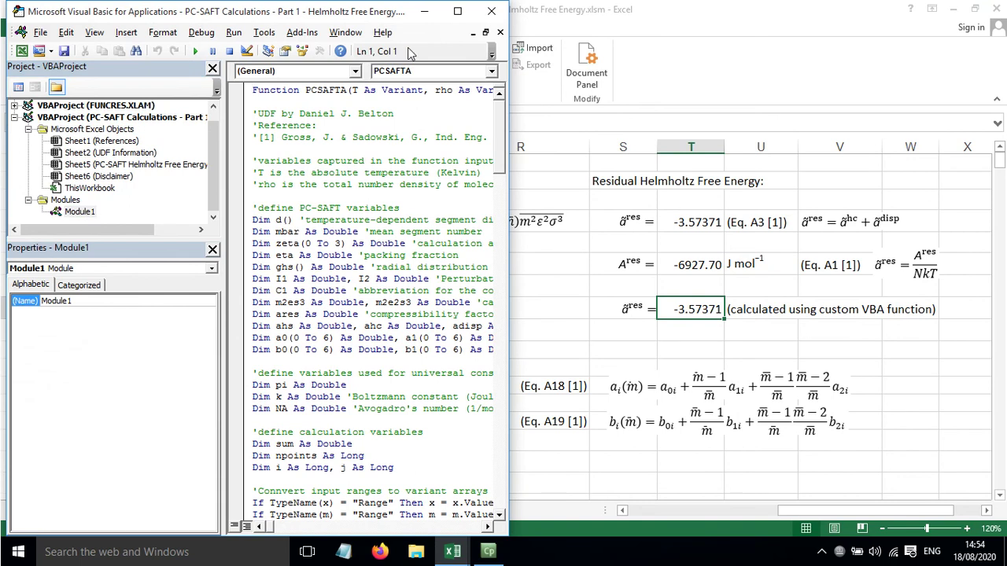
left_click(457, 11)
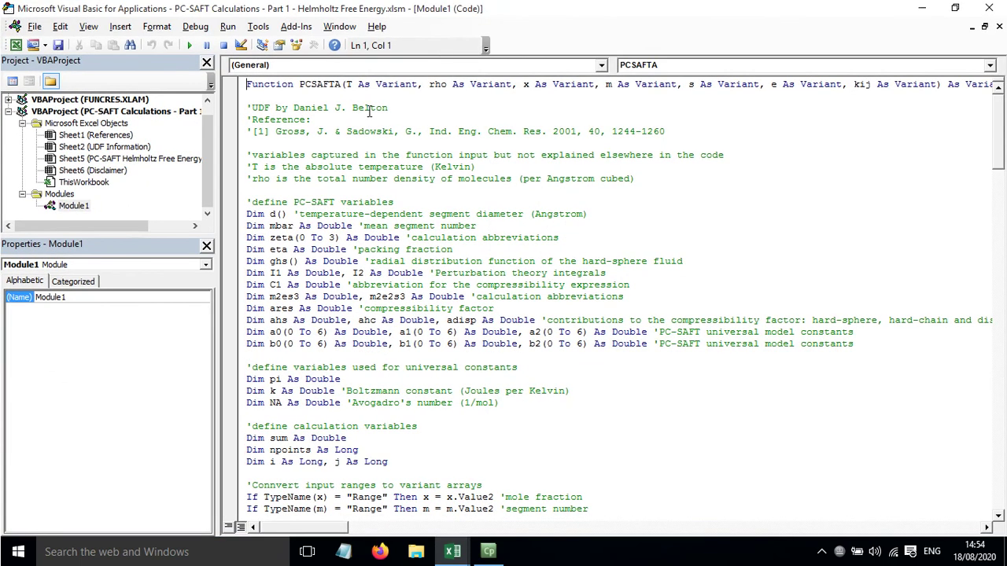
scroll(368, 111, "down", 18)
scroll(366, 124, "down", 20)
scroll(367, 123, "down", 6)
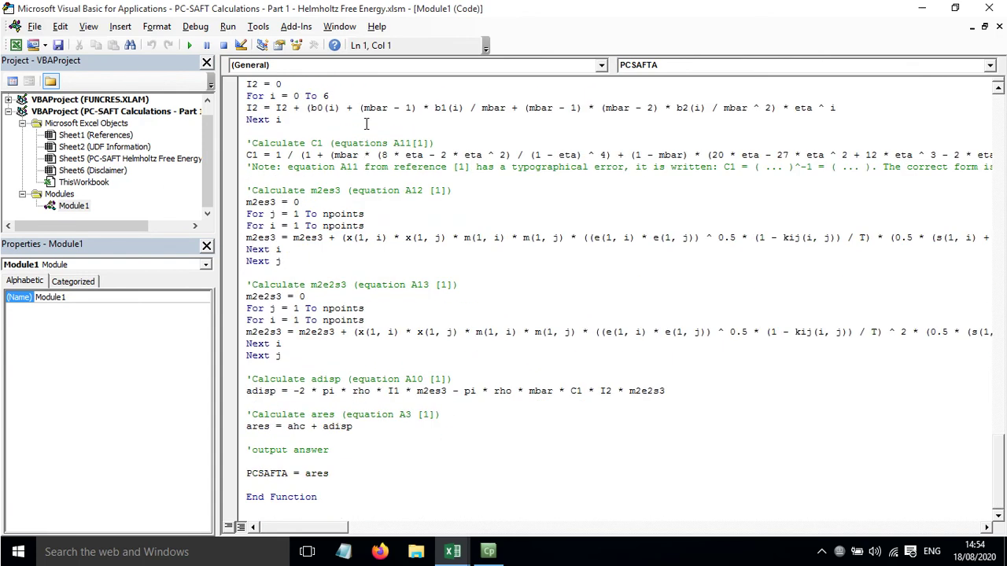
left_click(989, 8)
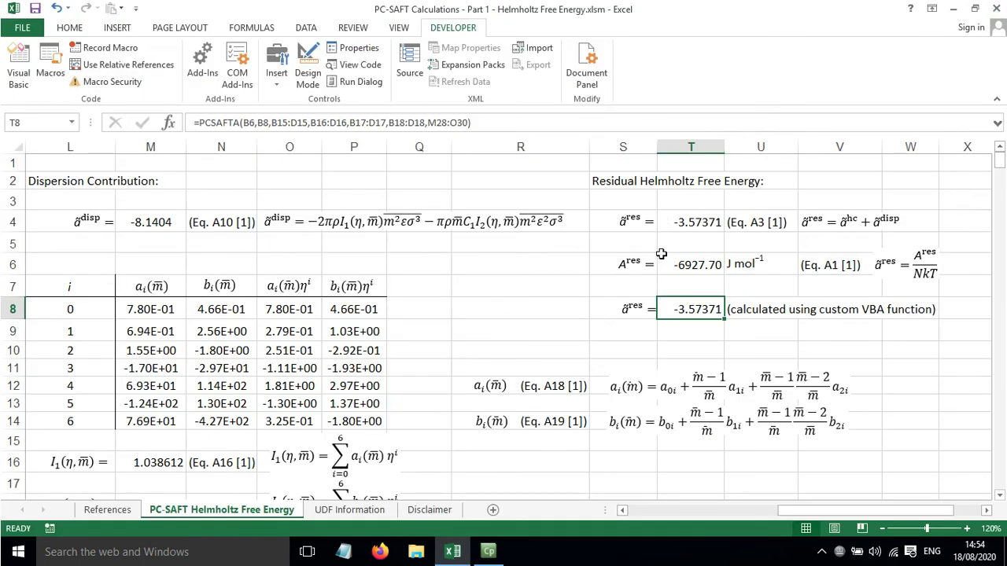
- Read the PCSAFTA syntax and argument descriptions on the UDF Information sheet, then return to the PC-SAFT Helmholtz Free Energy sheet
left_click(337, 516)
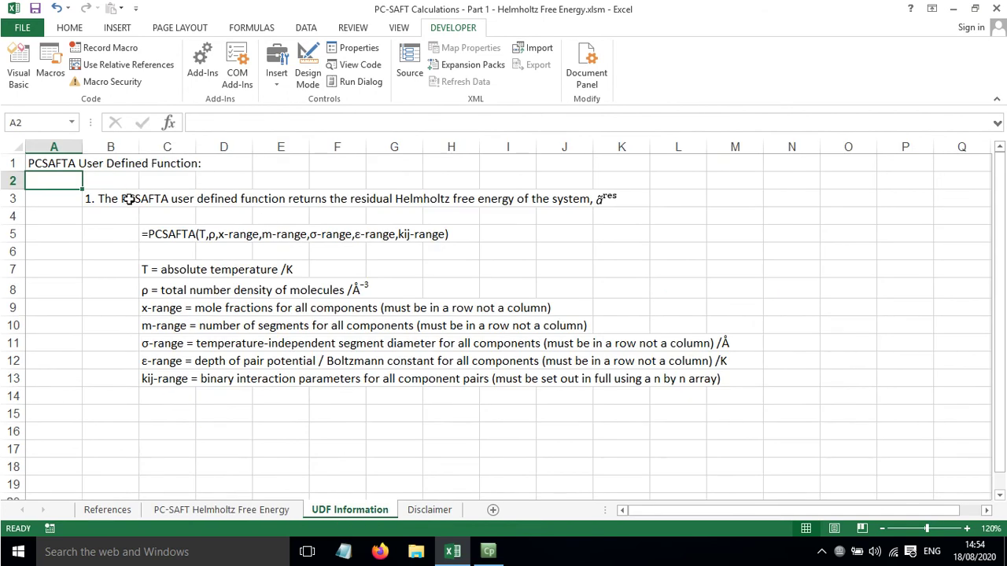
left_click(171, 251)
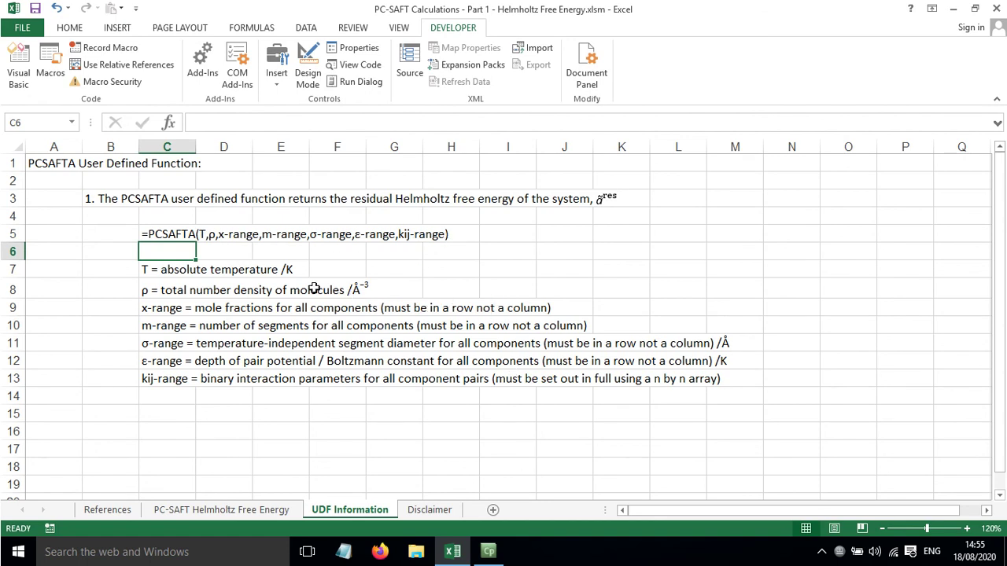
left_click(34, 179)
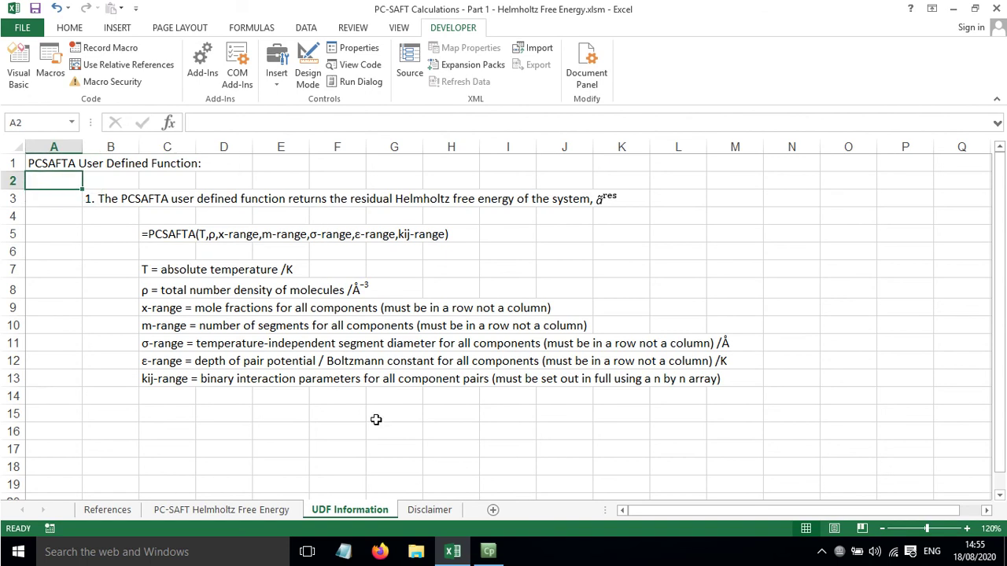
left_click(265, 511)
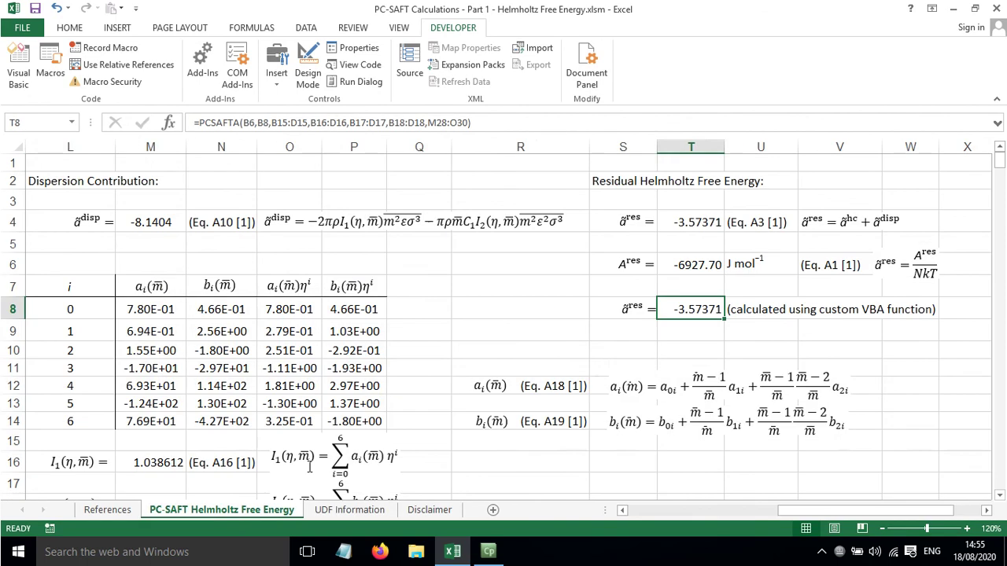